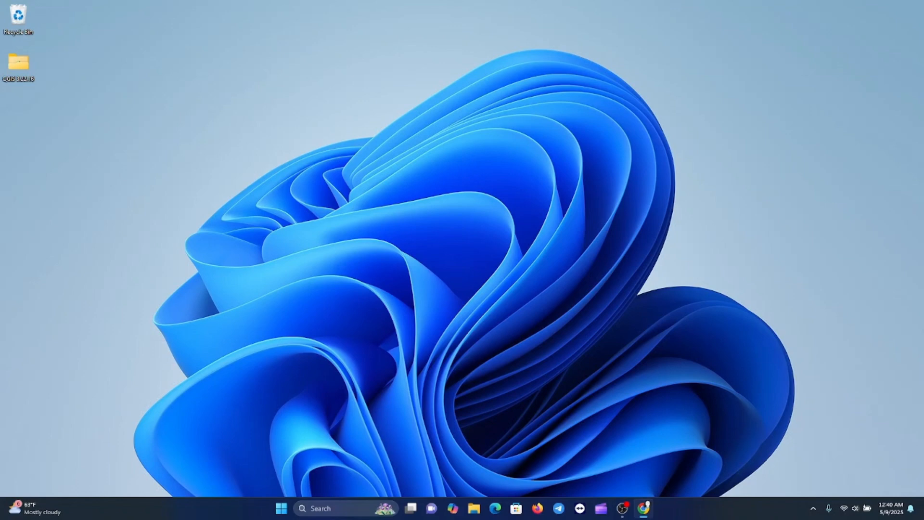
Open Excel and create a new blank workbook
{"action": "left_click", "coordinate": [345, 508]}
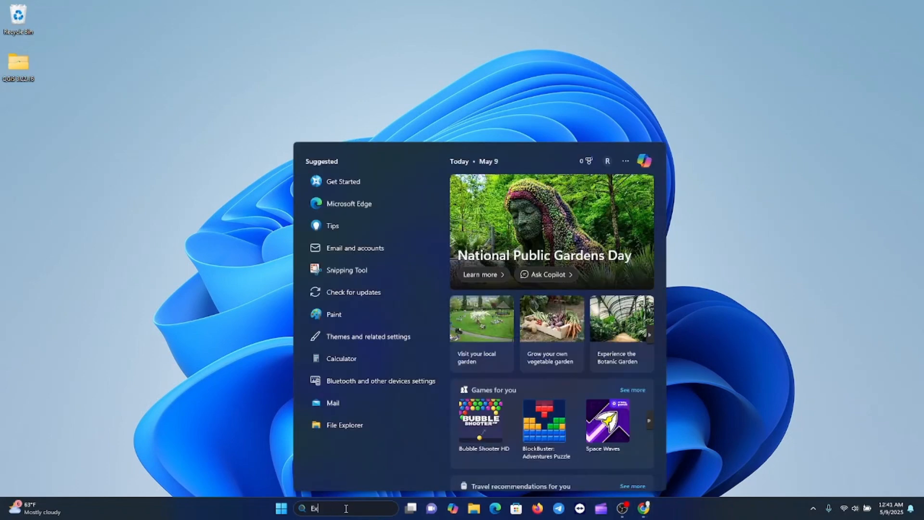
{"action": "type", "text": "Excel"}
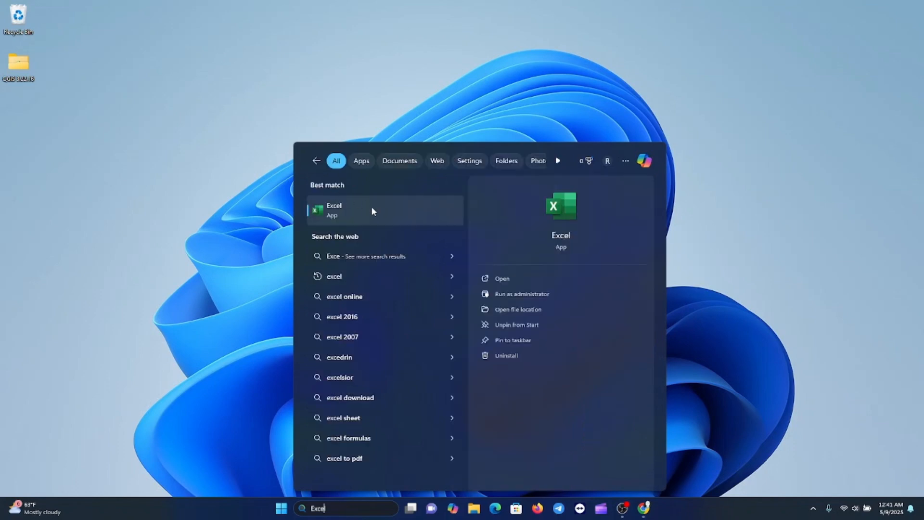
{"action": "left_click", "coordinate": [373, 209]}
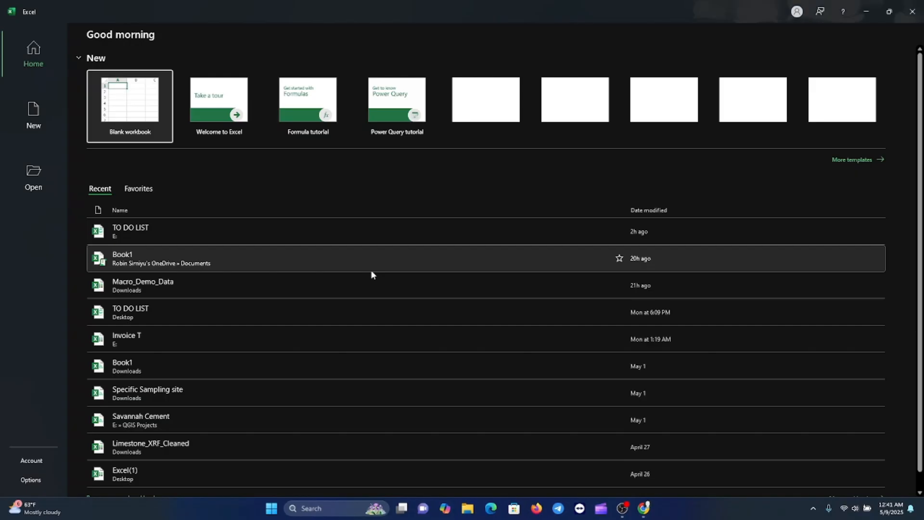
{"action": "left_click", "coordinate": [149, 124]}
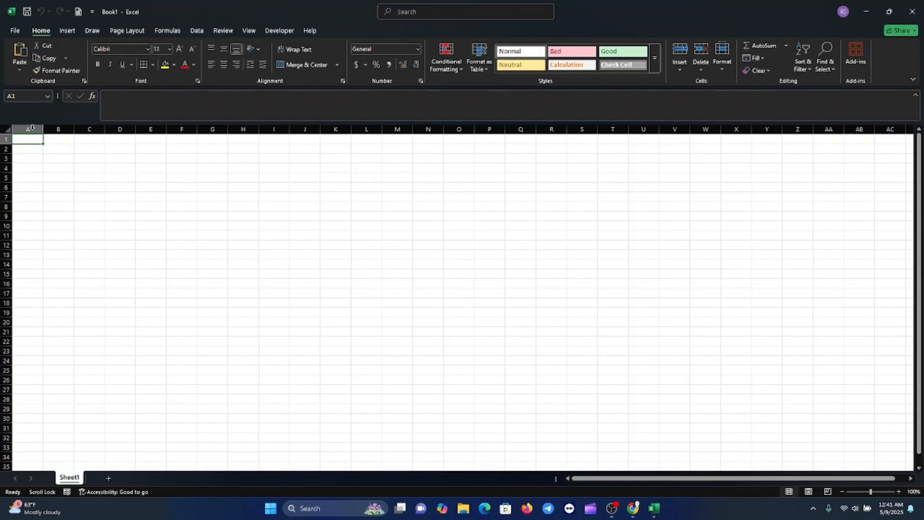
Paste the copied Field and Input table at cell A1 and widen columns A and B to fit their text
{"action": "type", "text": "Field\tInput Full Name\t[text entry] Email Address\t[text entry] Department\t[dropdown] Employee ID\t[restricted #] Joining Date\t[date only] Years of Experience\t[between 0–50]"}
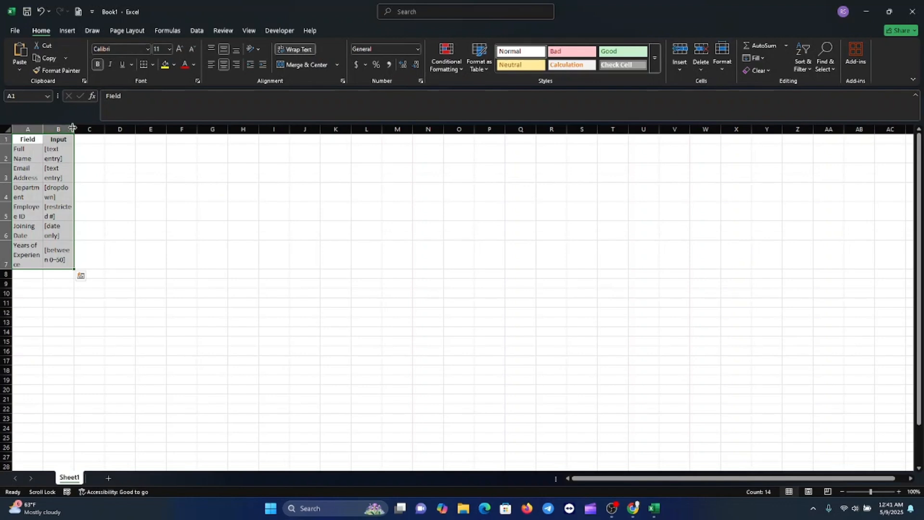
{"action": "left_click_drag", "start_coordinate": [73, 129], "coordinate": [117, 129]}
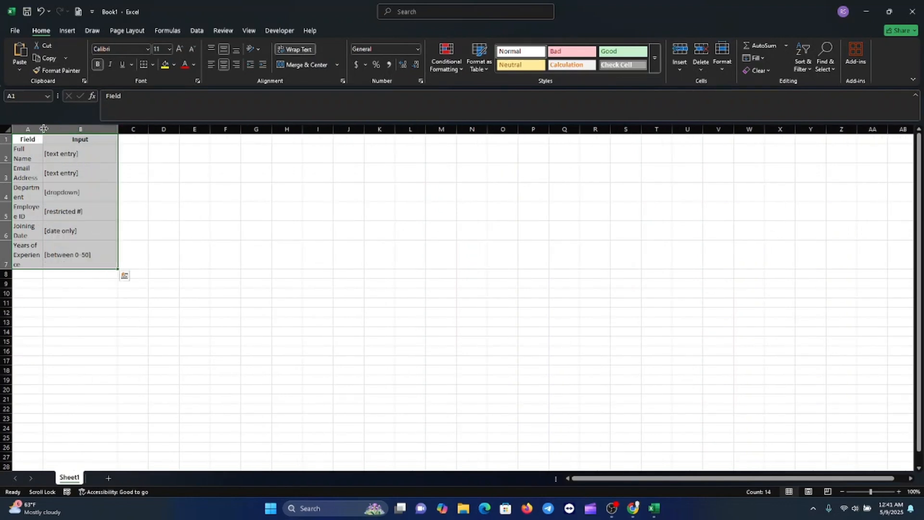
{"action": "left_click_drag", "start_coordinate": [43, 129], "coordinate": [70, 129]}
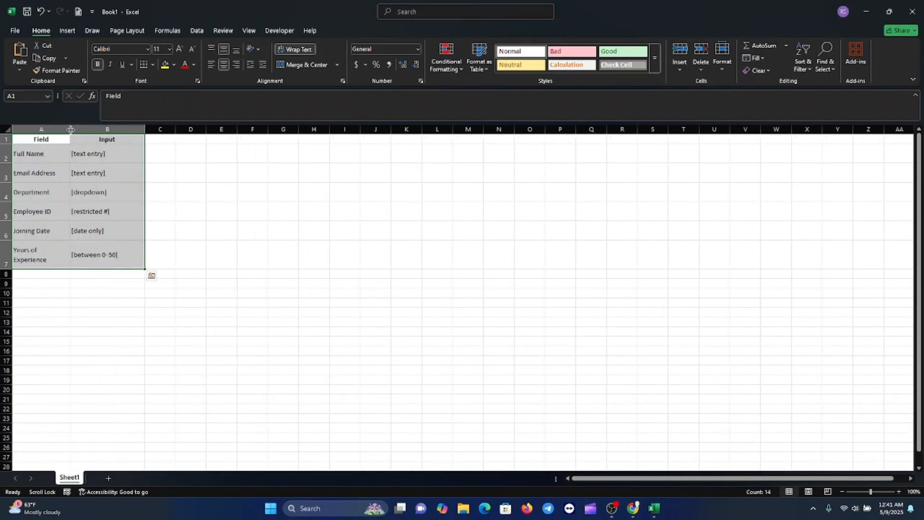
{"action": "left_click", "coordinate": [154, 330]}
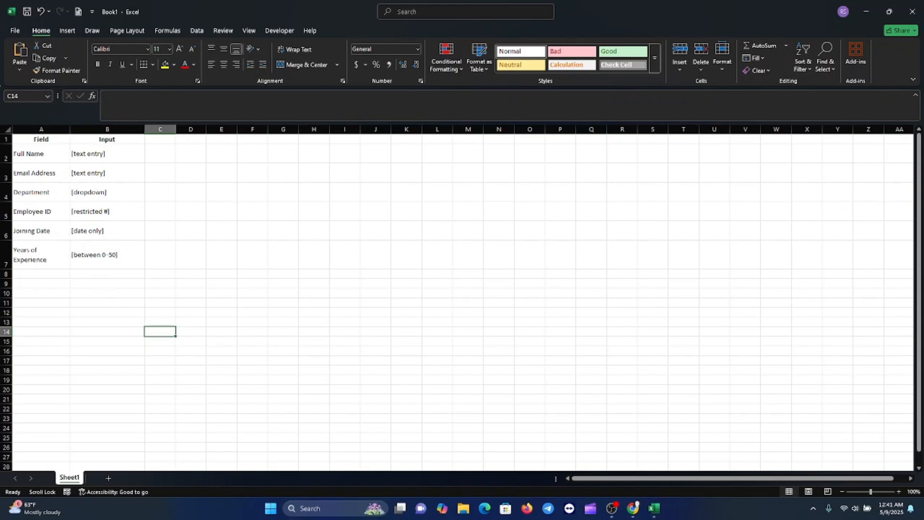
Apply list data validation to the Department input cell B4 with the source HR, IT, Marketing, Finance, Sales
{"action": "key", "text": "alt+Tab"}
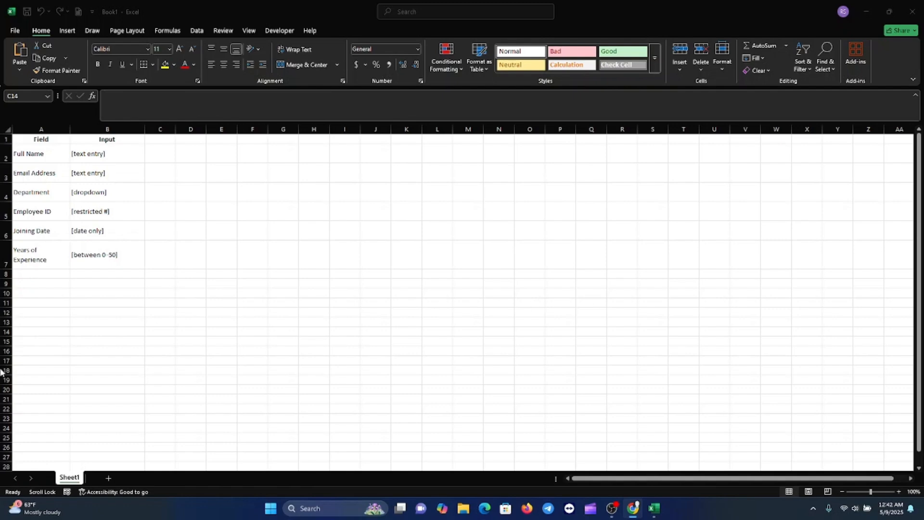
{"action": "left_click", "coordinate": [94, 191]}
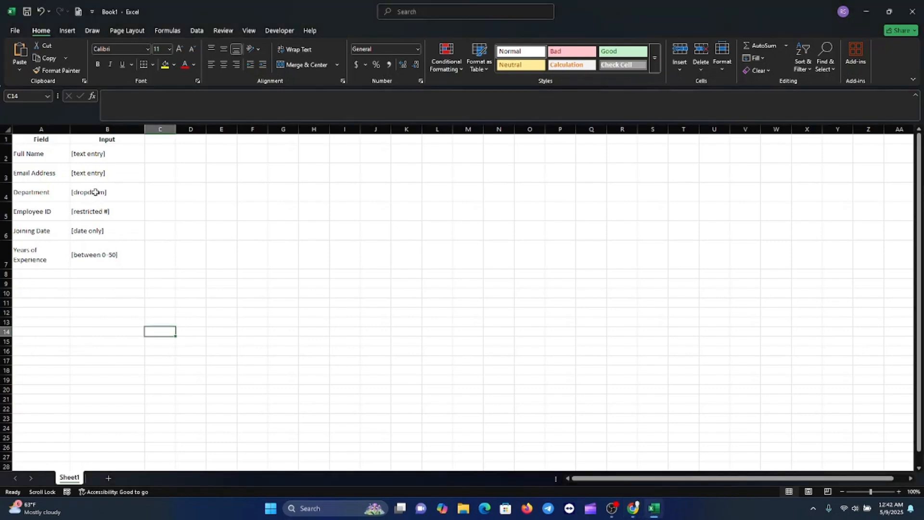
{"action": "left_click", "coordinate": [95, 192]}
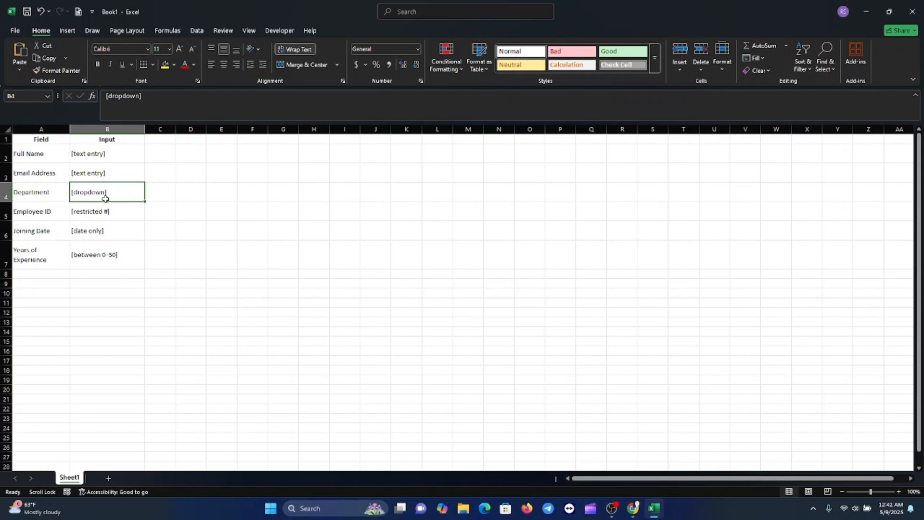
{"action": "left_click", "coordinate": [196, 31]}
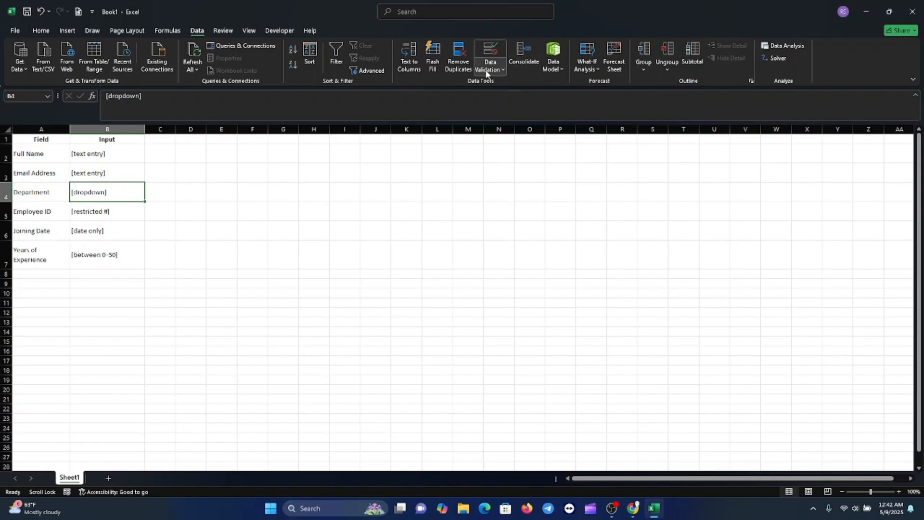
{"action": "left_click", "coordinate": [503, 68]}
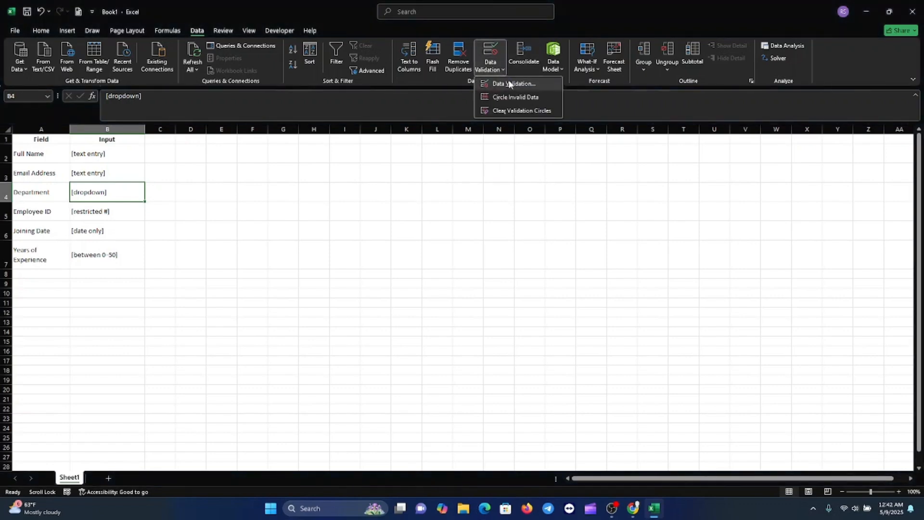
{"action": "left_click", "coordinate": [509, 84]}
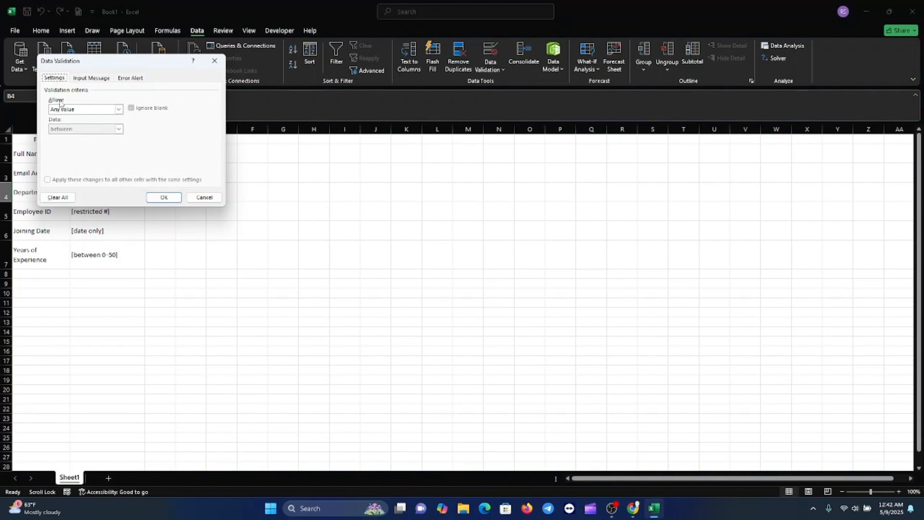
{"action": "left_click", "coordinate": [117, 109]}
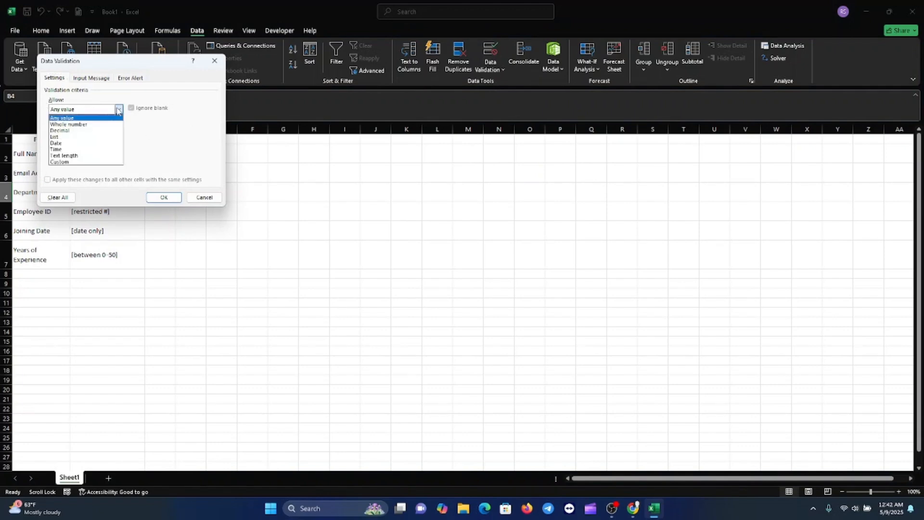
{"action": "left_click", "coordinate": [68, 137]}
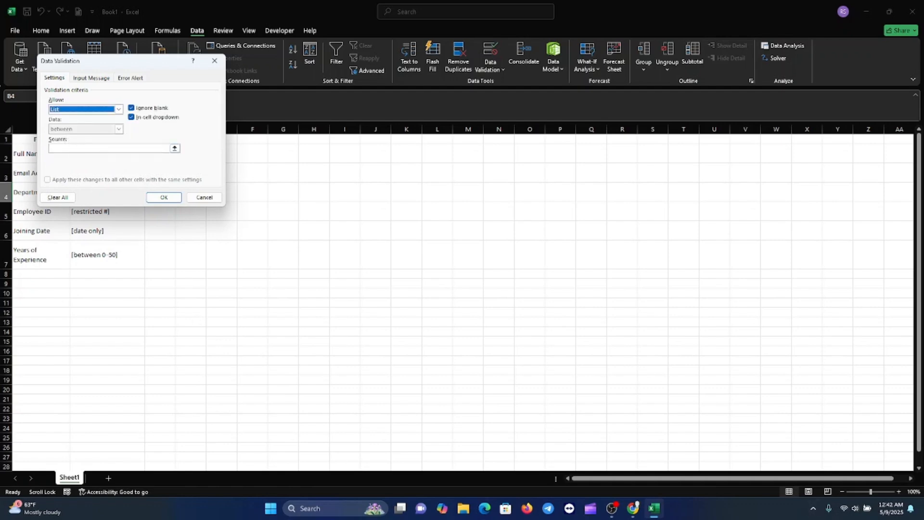
{"action": "key", "text": "alt+Tab"}
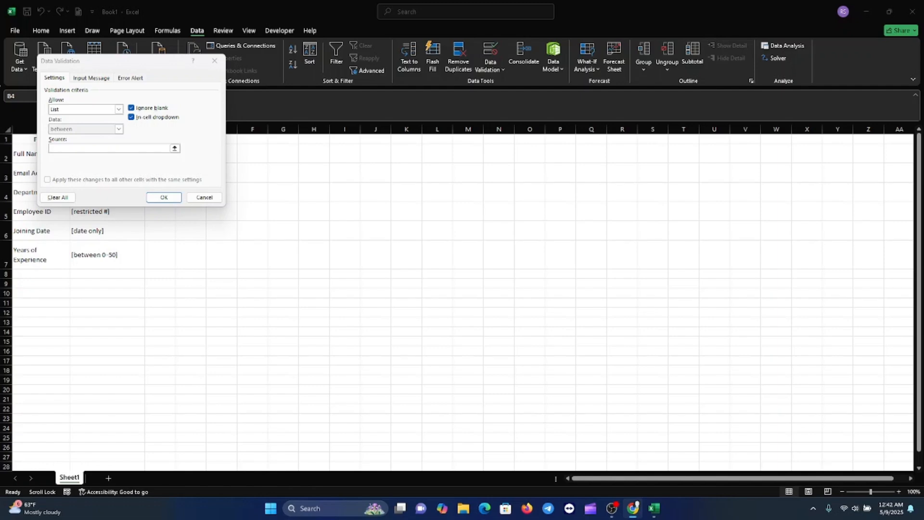
{"action": "left_click", "coordinate": [63, 148]}
{"action": "type", "text": "HR, IT, Marketing, Finance, Sales"}
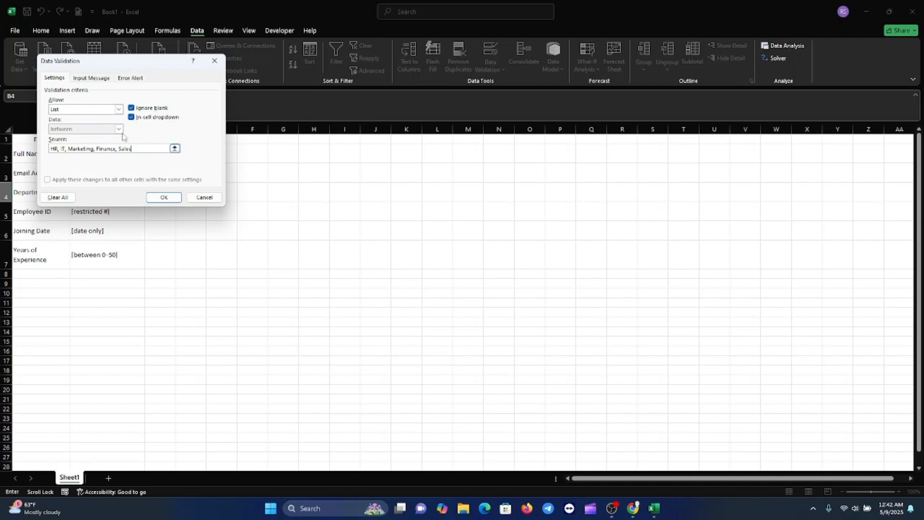
{"action": "left_click", "coordinate": [174, 199]}
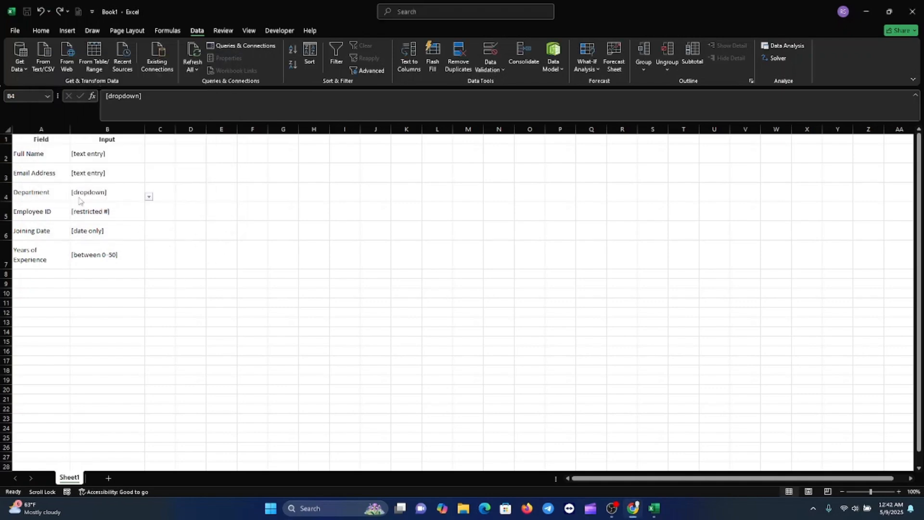
Test the Department dropdown in B4 by choosing IT and replacing it with Marketing
{"action": "left_click", "coordinate": [149, 198]}
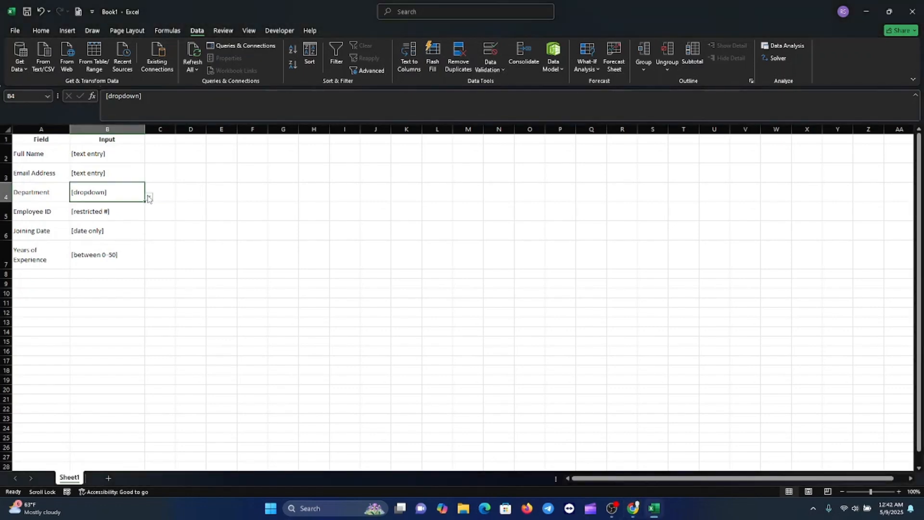
{"action": "left_click", "coordinate": [150, 198]}
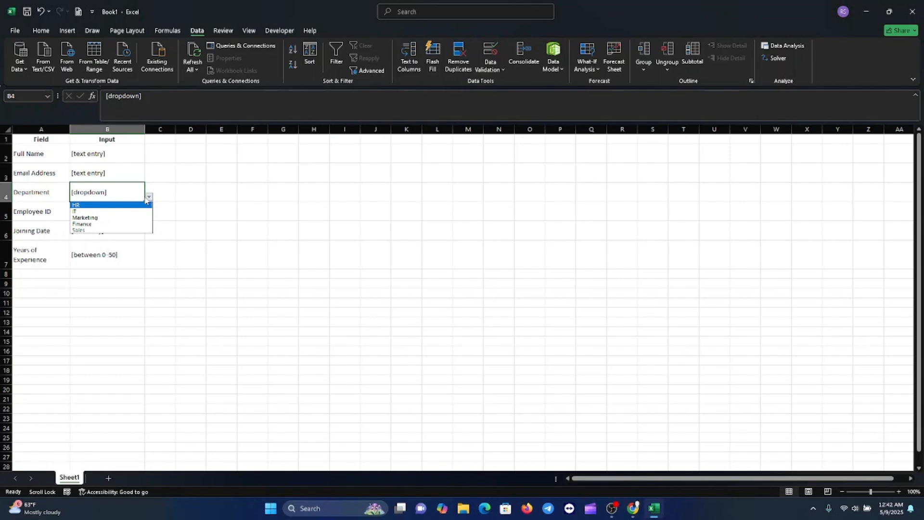
{"action": "left_click", "coordinate": [77, 211]}
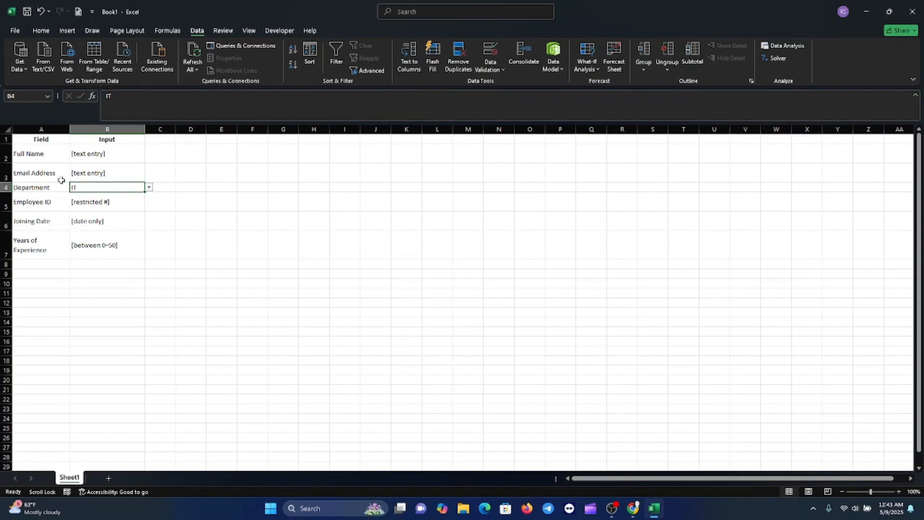
{"action": "left_click", "coordinate": [150, 188]}
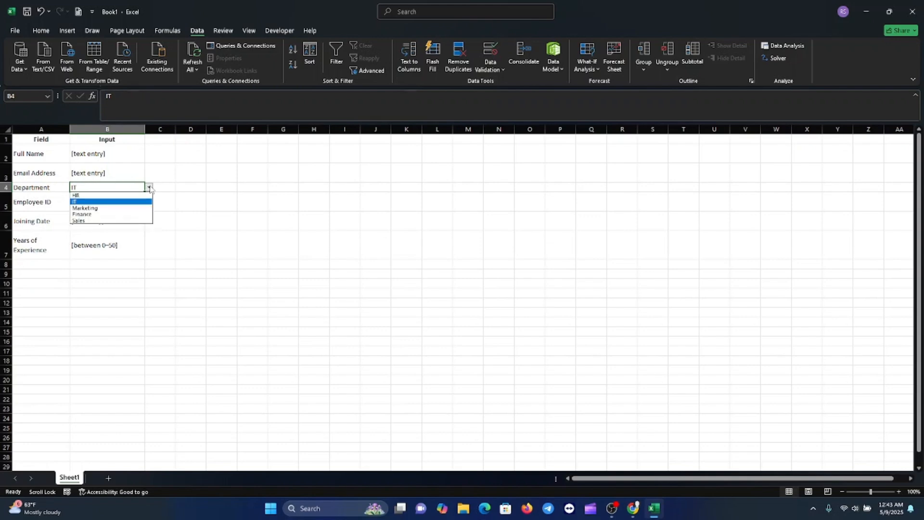
{"action": "left_click", "coordinate": [89, 209]}
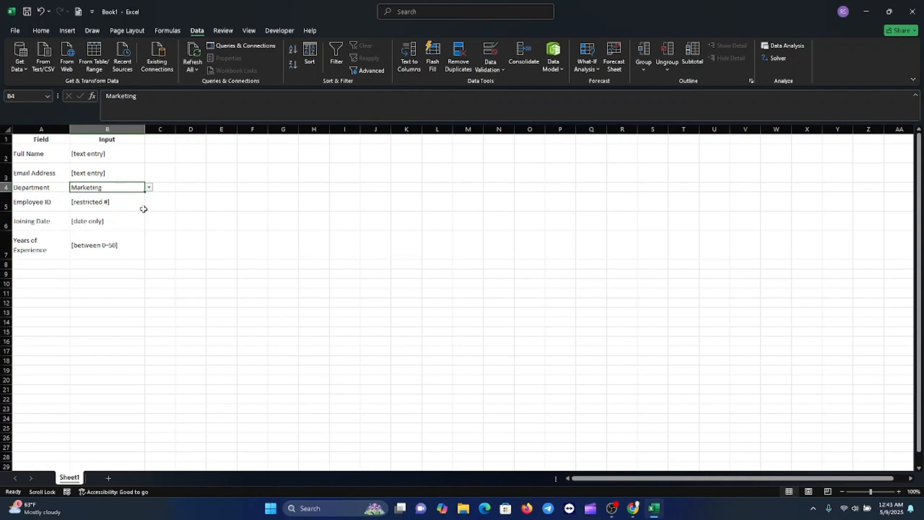
{"action": "left_click", "coordinate": [149, 188]}
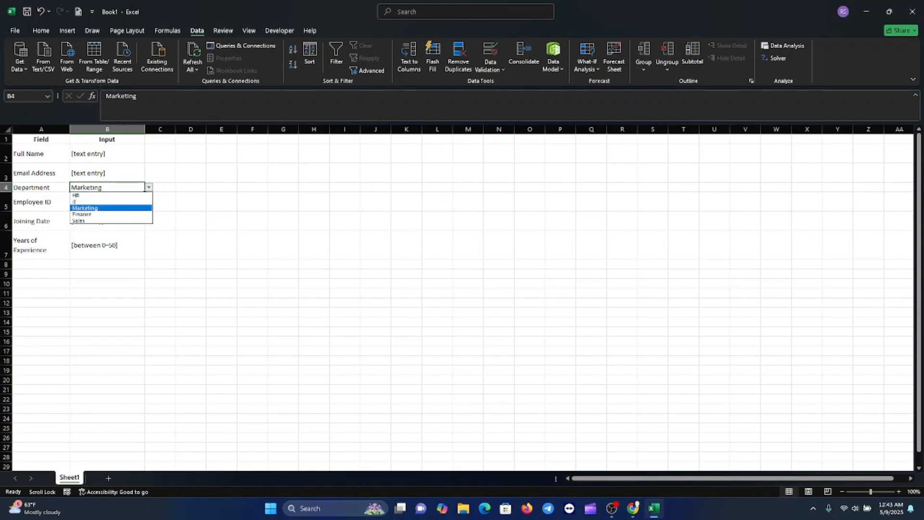
{"action": "key", "text": "alt+Tab"}
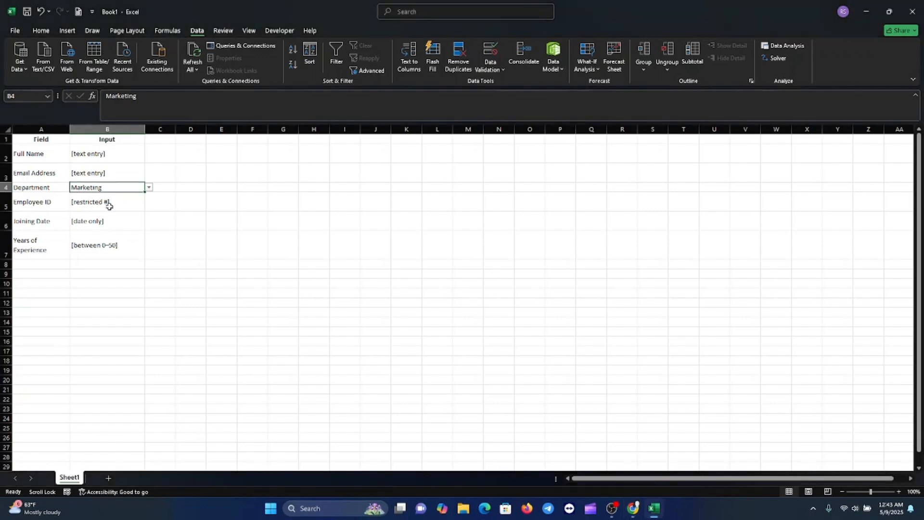
Set data validation for the Employee ID input cell B5 to whole numbers between a minimum and a maximum
{"action": "left_click", "coordinate": [108, 205]}
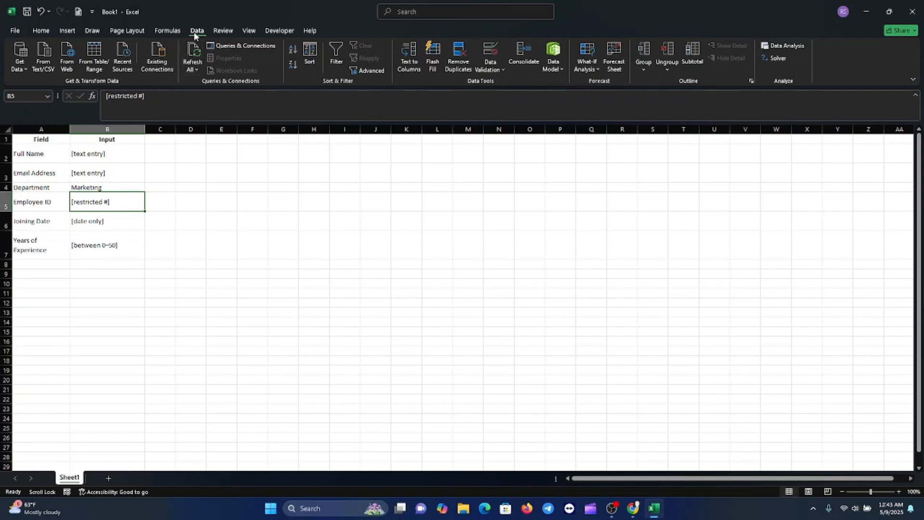
{"action": "left_click", "coordinate": [501, 70]}
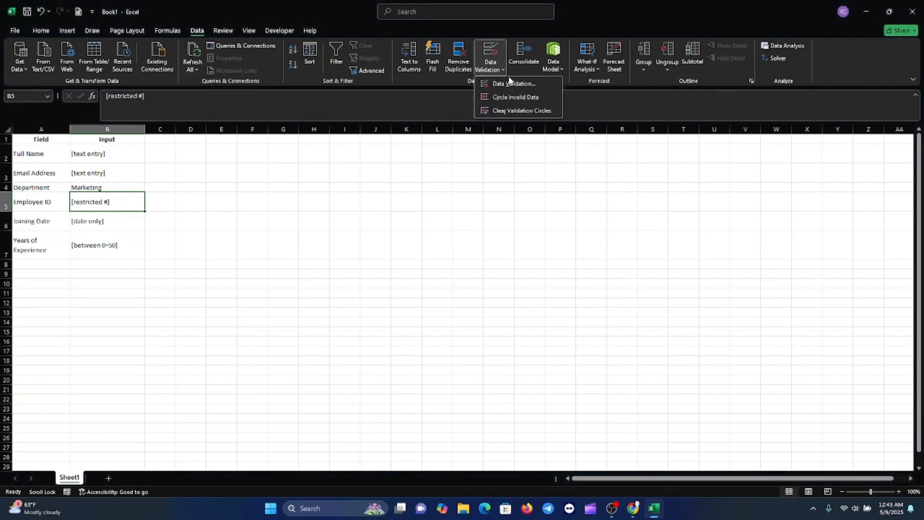
{"action": "left_click", "coordinate": [512, 84]}
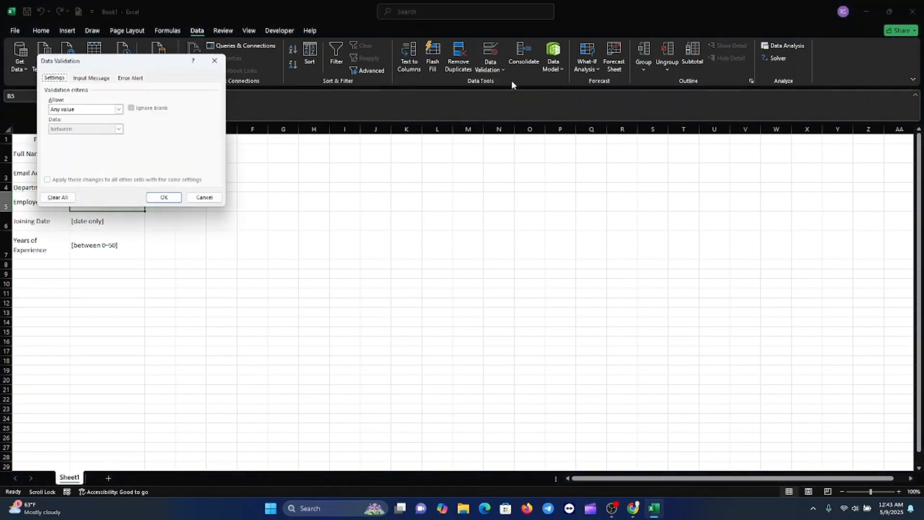
{"action": "left_click", "coordinate": [119, 110]}
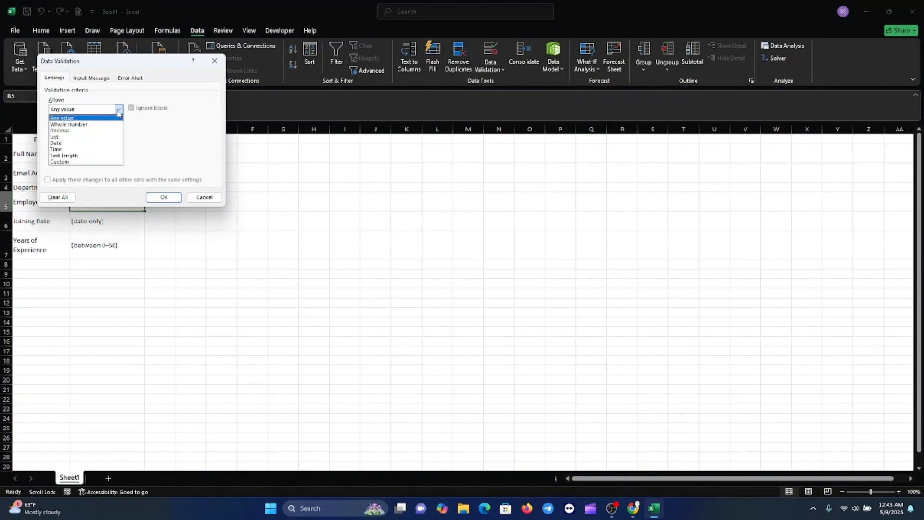
{"action": "left_click", "coordinate": [76, 125]}
{"action": "left_click", "coordinate": [76, 148]}
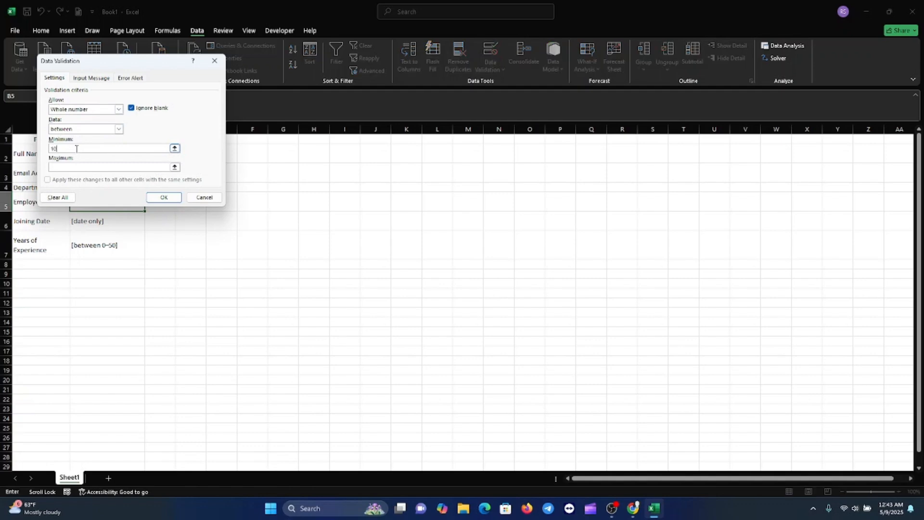
{"action": "left_click", "coordinate": [55, 168]}
Add an input message to the Employee ID validation titled "Enter Employee ID" with the text "1000-9999" and apply the rule
{"action": "left_click", "coordinate": [103, 81]}
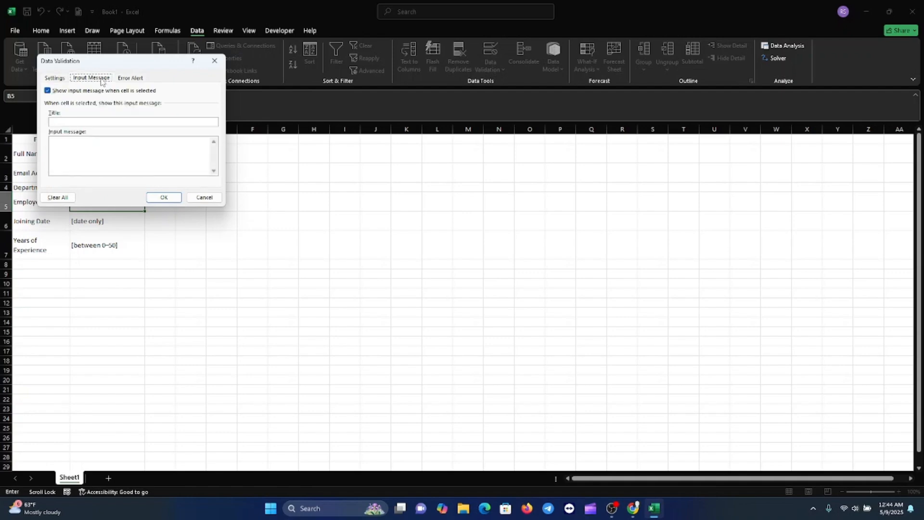
{"action": "left_click", "coordinate": [75, 122]}
{"action": "type", "text": "Enter Employee ID"}
{"action": "key", "text": "BackSpace"}
{"action": "type", "text": "o"}
{"action": "key", "text": "BackSpace"}
{"action": "type", "text": "o"}
{"action": "left_click", "coordinate": [77, 140]}
{"action": "type", "text": "1000-9999"}
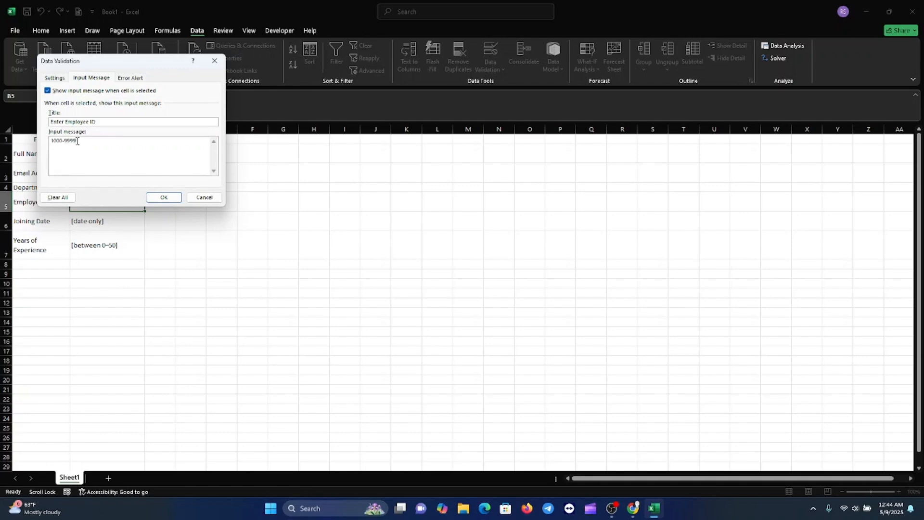
{"action": "left_click", "coordinate": [164, 198]}
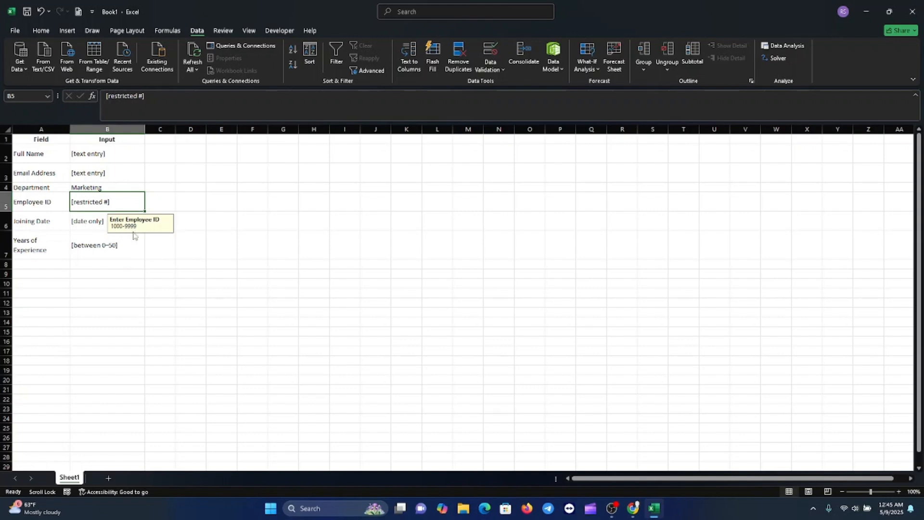
Set the data validation type for the Joining Date input cell B6 to Date
{"action": "left_click", "coordinate": [92, 226]}
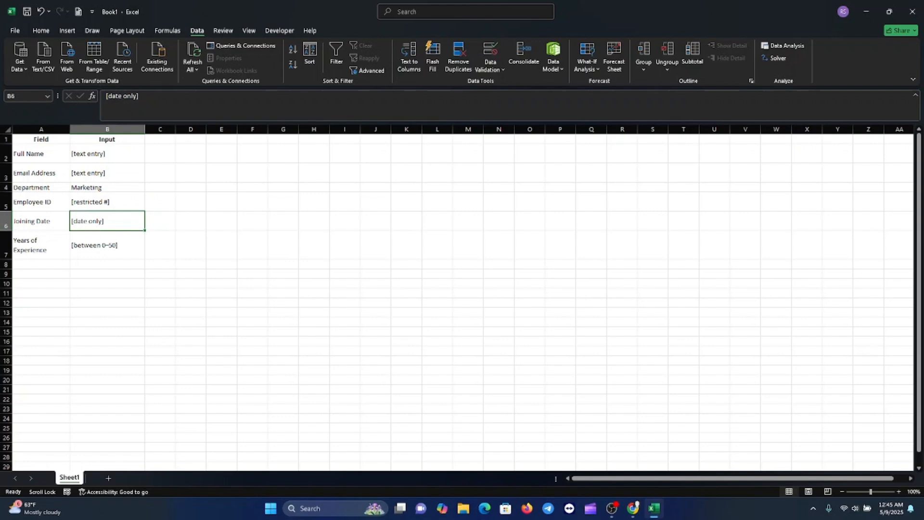
{"action": "key", "text": "alt+Tab"}
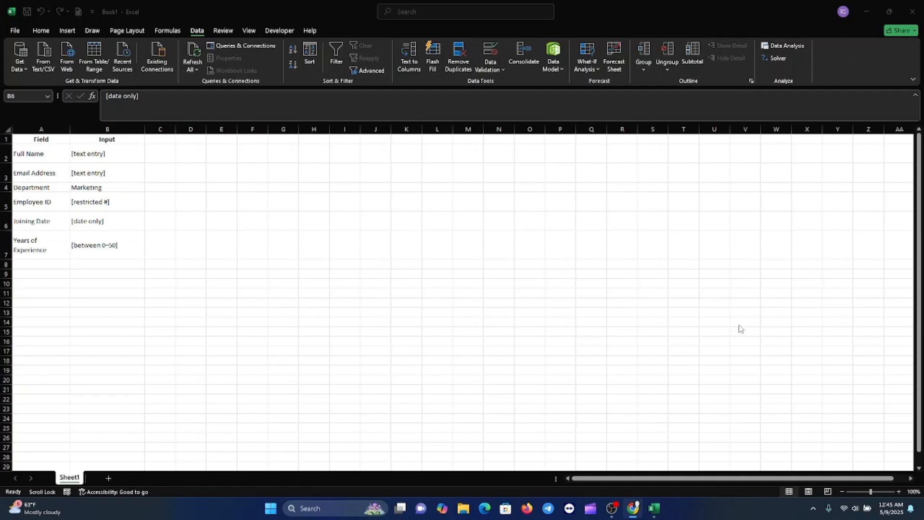
{"action": "left_click", "coordinate": [99, 221]}
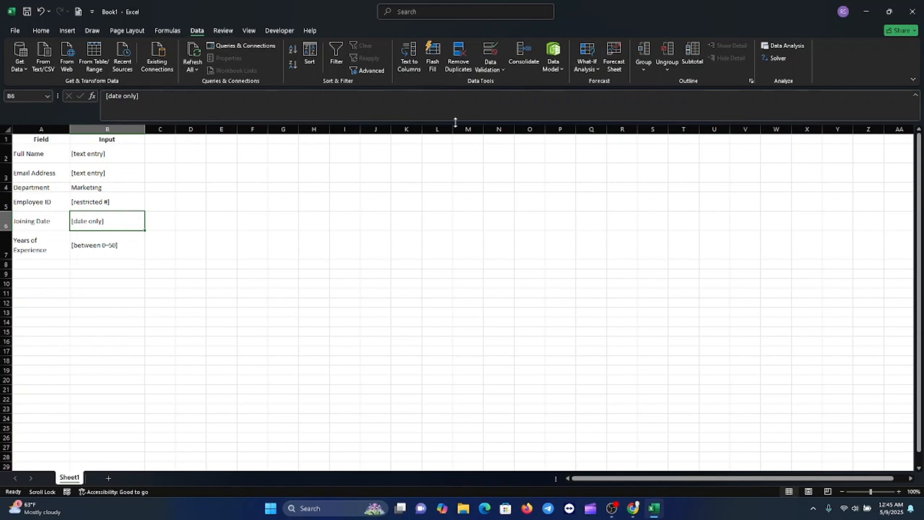
{"action": "left_click", "coordinate": [502, 69]}
{"action": "left_click", "coordinate": [508, 83]}
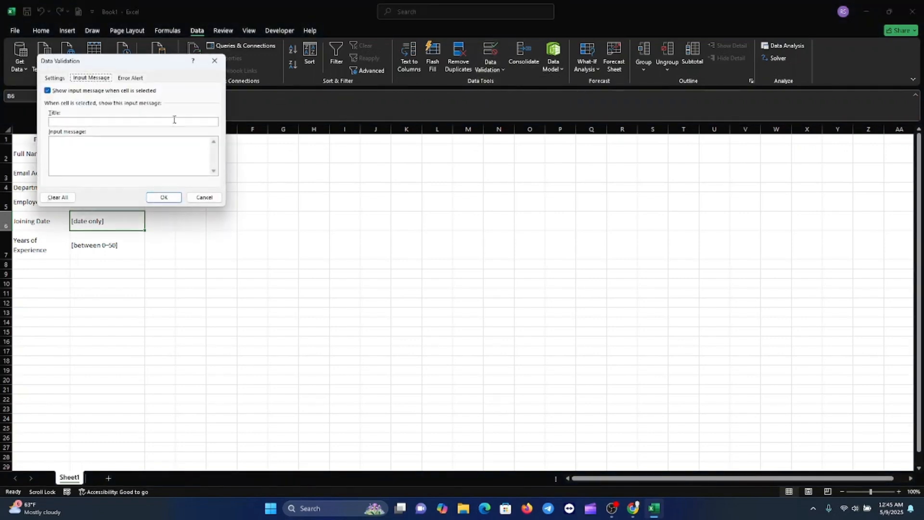
{"action": "left_click", "coordinate": [59, 77]}
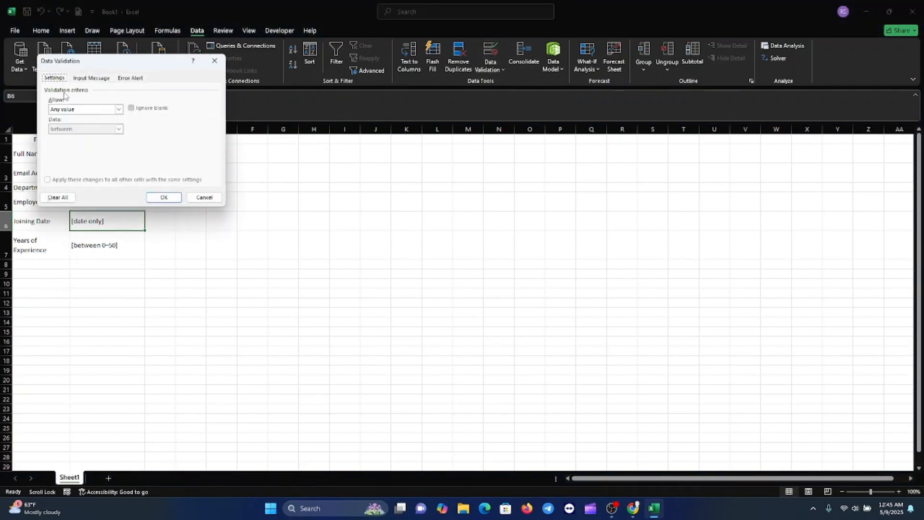
{"action": "left_click", "coordinate": [118, 110]}
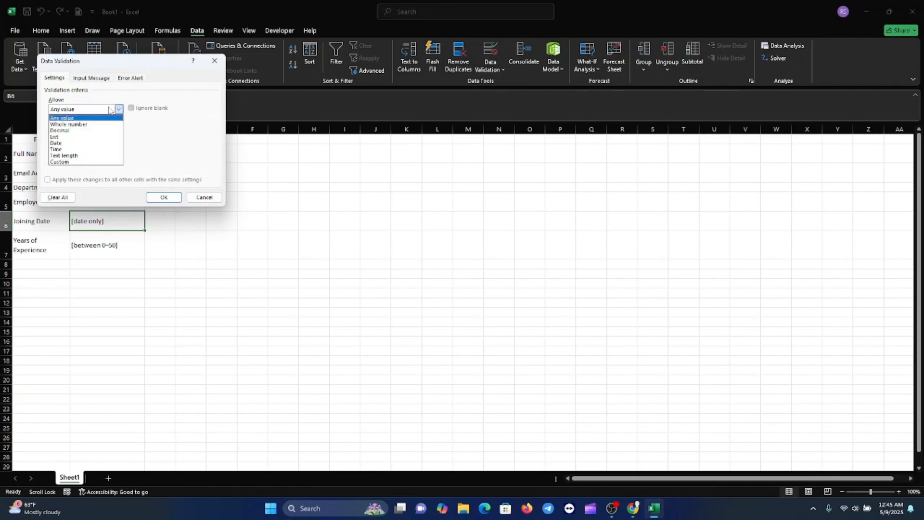
{"action": "left_click", "coordinate": [56, 142]}
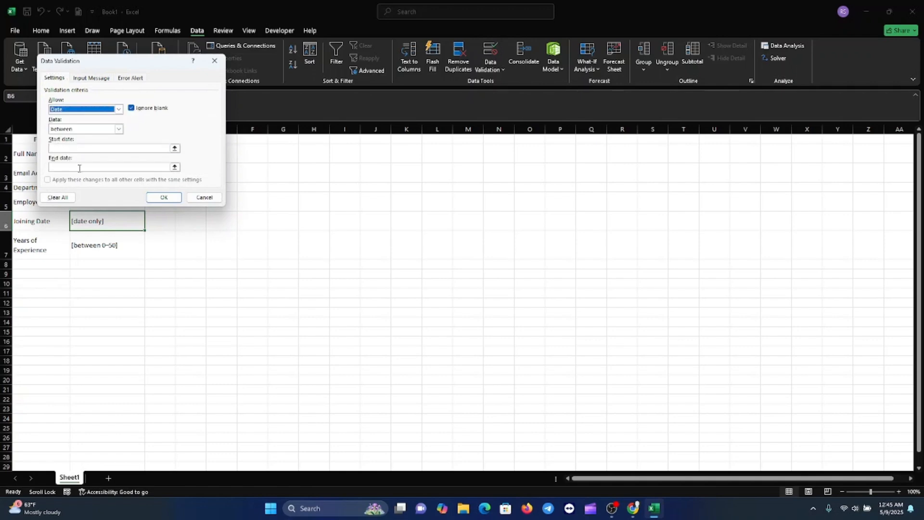
Limit the Joining Date validation to dates between 01/01/2010 and 12/31/2030 and apply the rule
{"action": "left_click", "coordinate": [84, 149]}
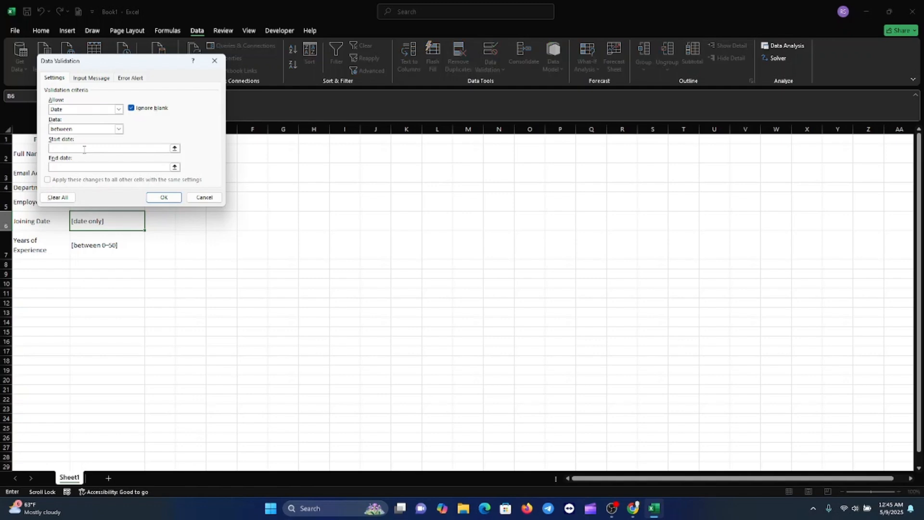
{"action": "type", "text": "01"}
{"action": "type", "text": "/01/2010"}
{"action": "left_click", "coordinate": [71, 167]}
{"action": "type", "text": "12/31/2009"}
{"action": "key", "text": "BackSpace"}
{"action": "type", "text": "0"}
{"action": "left_click", "coordinate": [164, 198]}
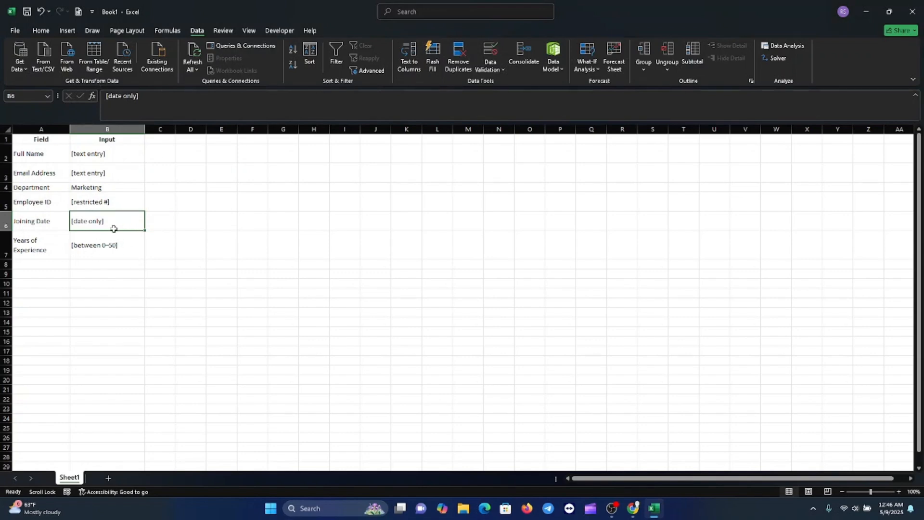
Apply whole number data validation between 0 and 50 to the Years of Experience input cell B7
{"action": "key", "text": "alt+Tab"}
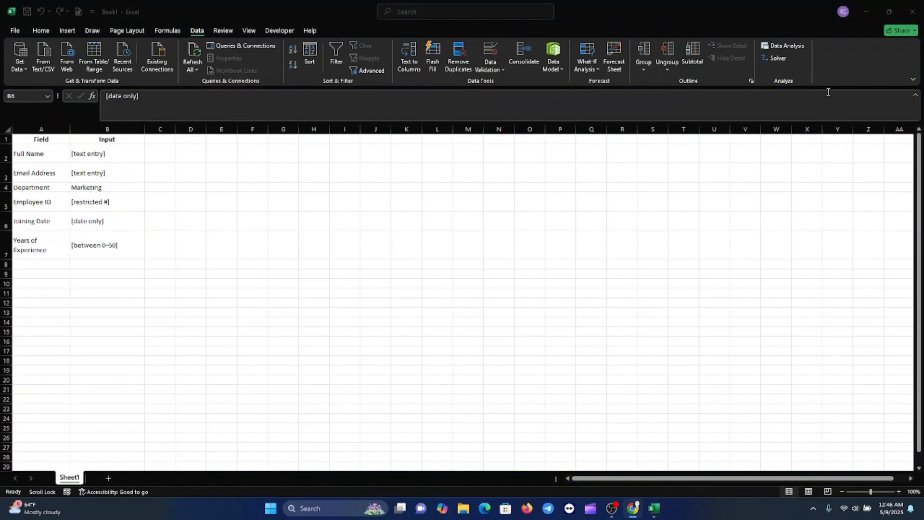
{"action": "key", "text": "alt+Tab"}
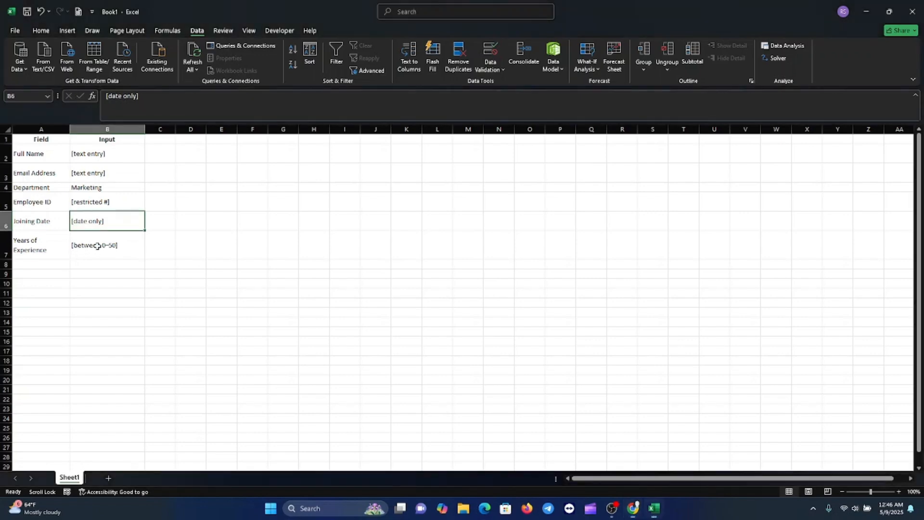
{"action": "left_click", "coordinate": [98, 249]}
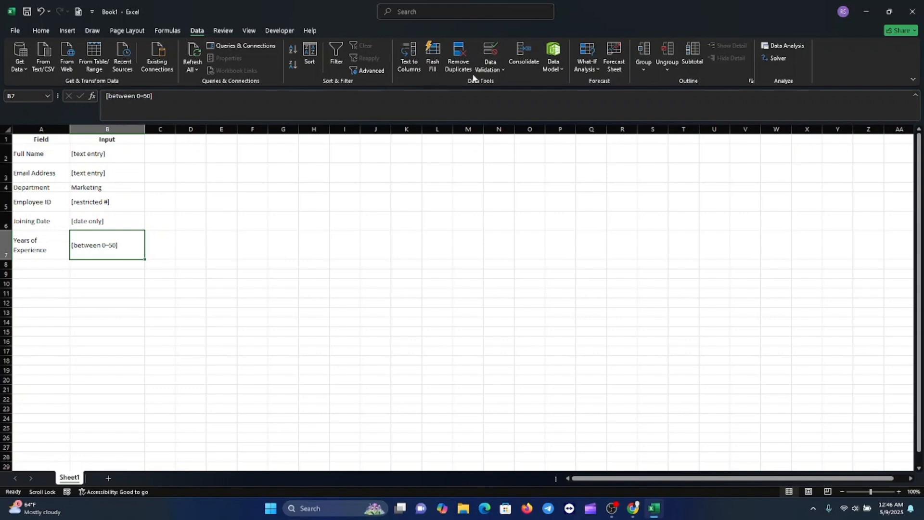
{"action": "left_click", "coordinate": [501, 66]}
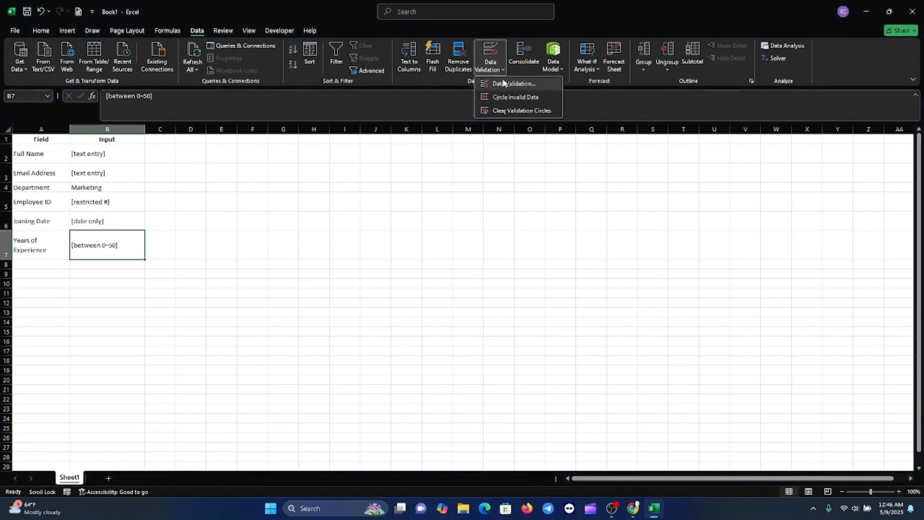
{"action": "left_click", "coordinate": [503, 83]}
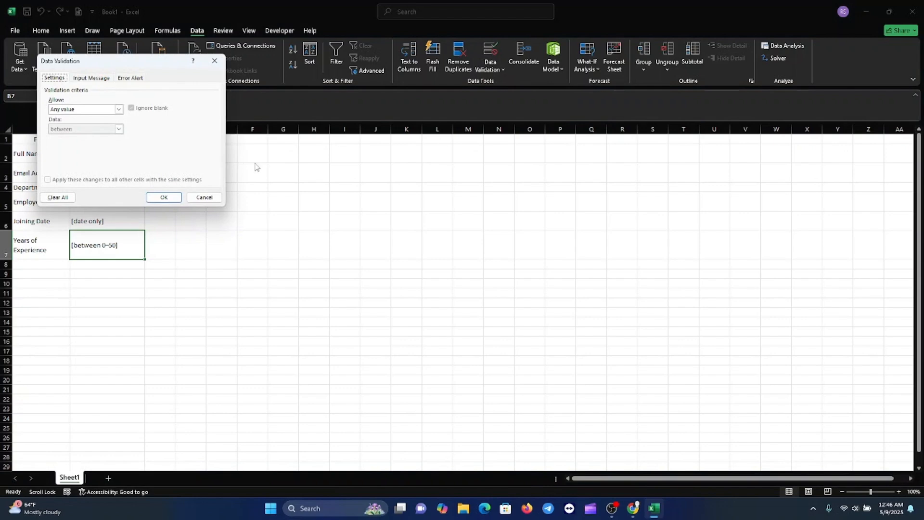
{"action": "left_click", "coordinate": [120, 111]}
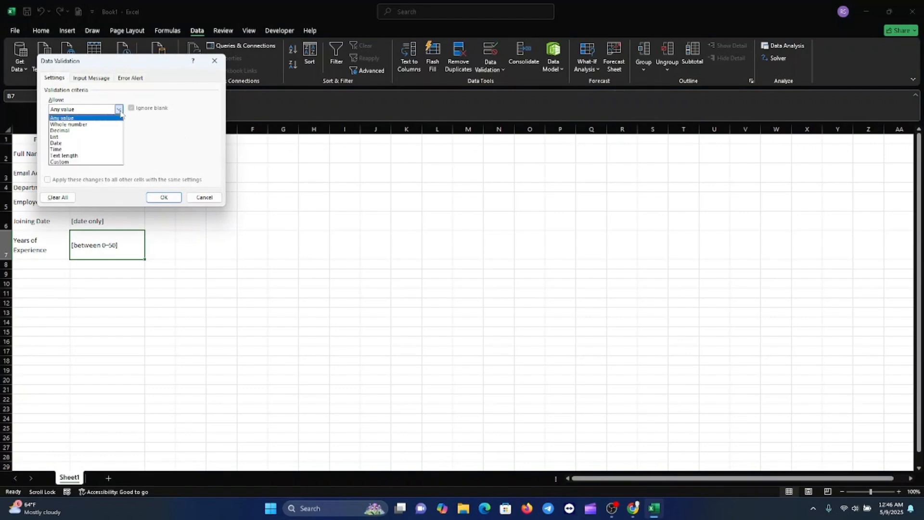
{"action": "left_click", "coordinate": [71, 125]}
{"action": "left_click", "coordinate": [63, 147]}
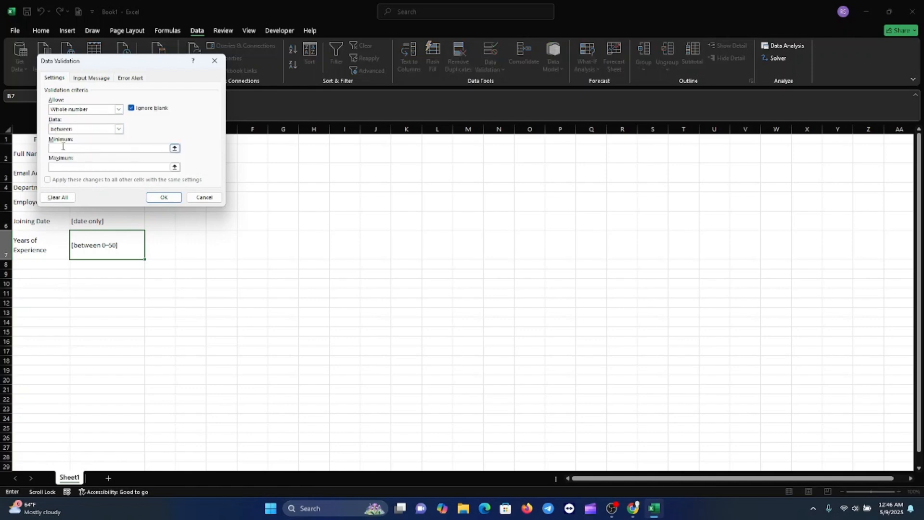
{"action": "type", "text": "0"}
{"action": "type", "text": "5"}
{"action": "left_click", "coordinate": [164, 197]}
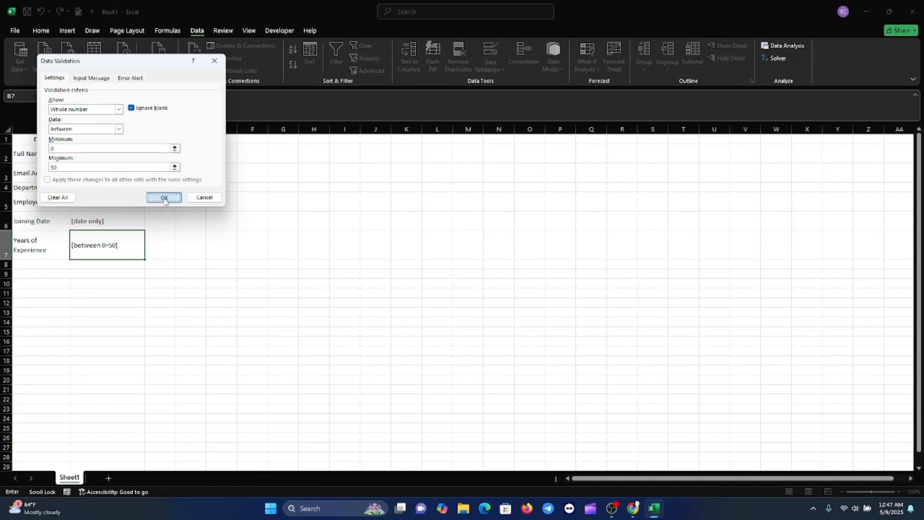
{"action": "left_click", "coordinate": [238, 360]}
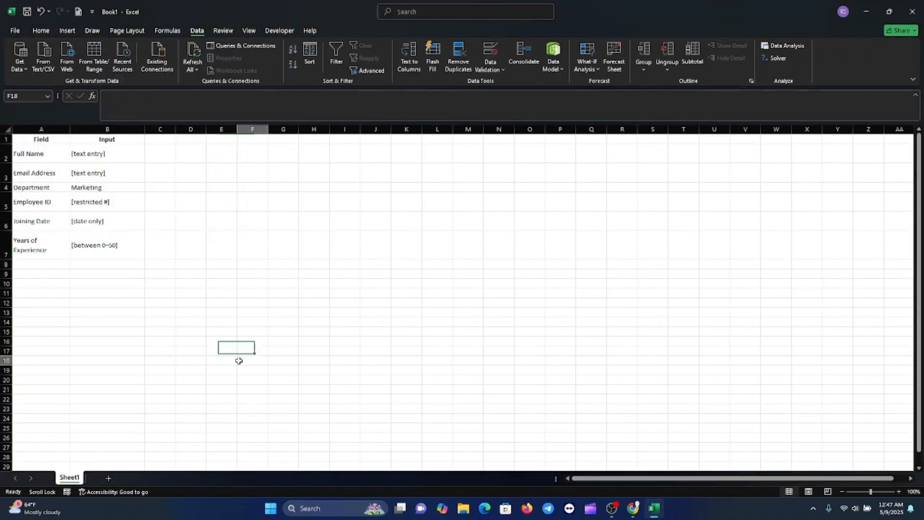
Enter 5 as the years of experience in cell B7
{"action": "left_click", "coordinate": [108, 251]}
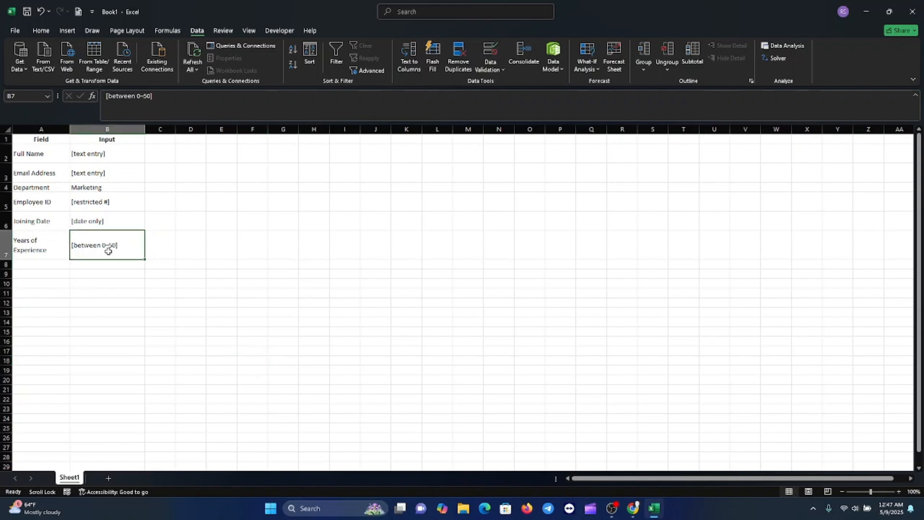
{"action": "type", "text": "5"}
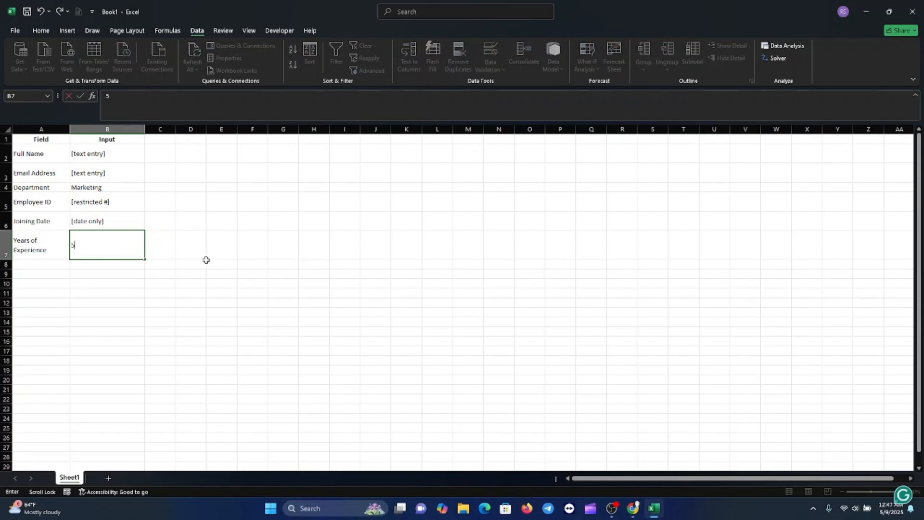
{"action": "key", "text": "Return"}
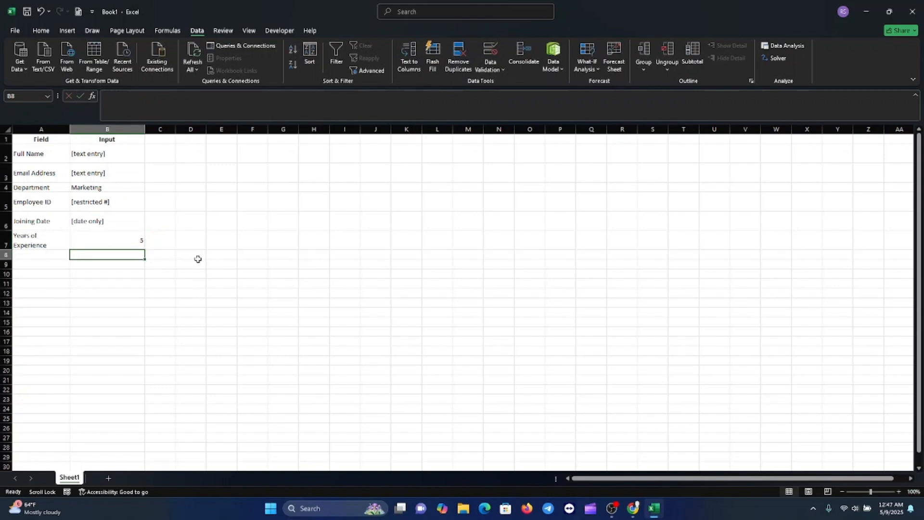
Test the Years of Experience rule by trying to enter 70 in B7, and cancel the entry
{"action": "left_click", "coordinate": [122, 239]}
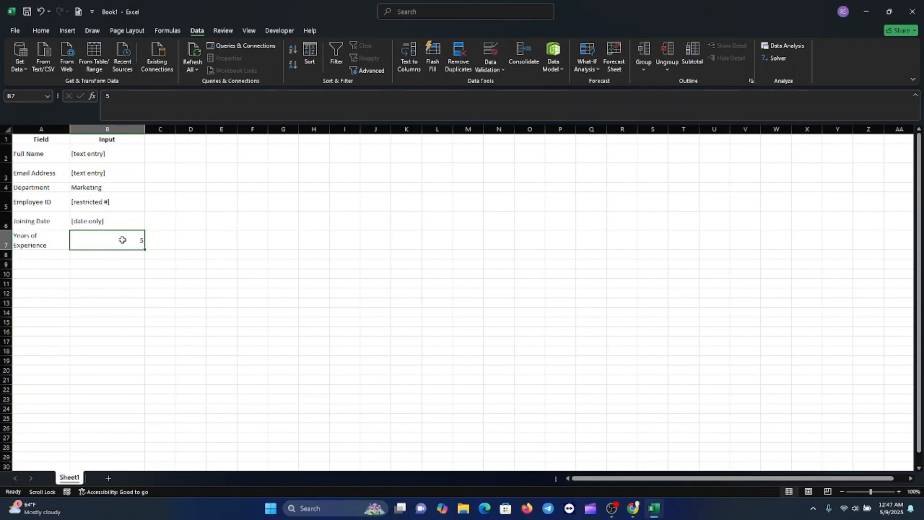
{"action": "type", "text": "70"}
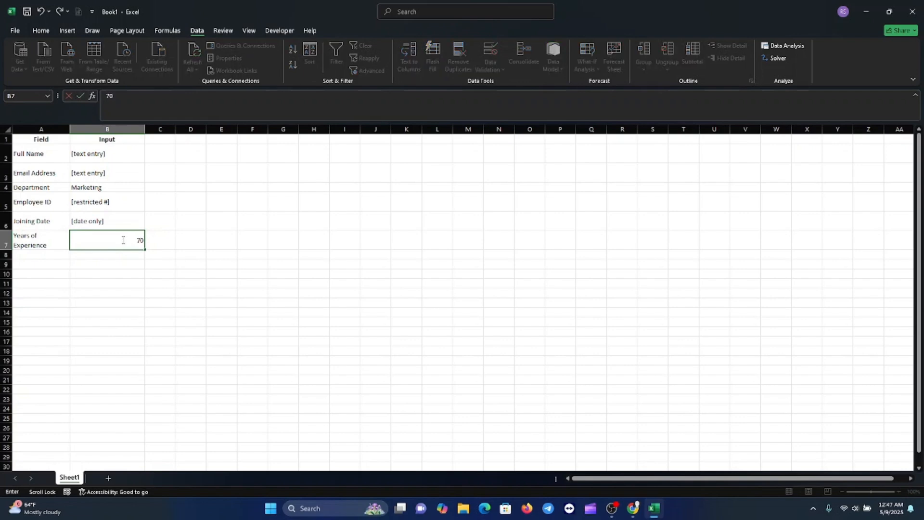
{"action": "key", "text": "Return"}
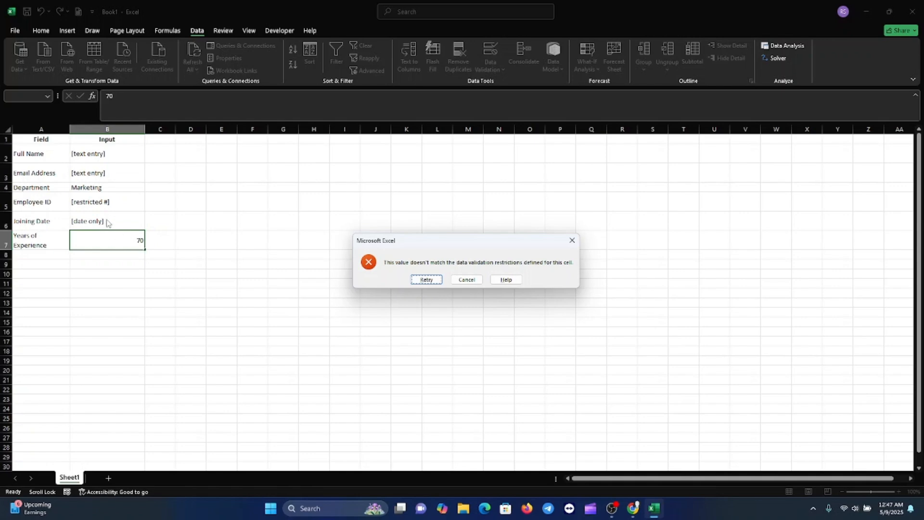
{"action": "left_click", "coordinate": [467, 279]}
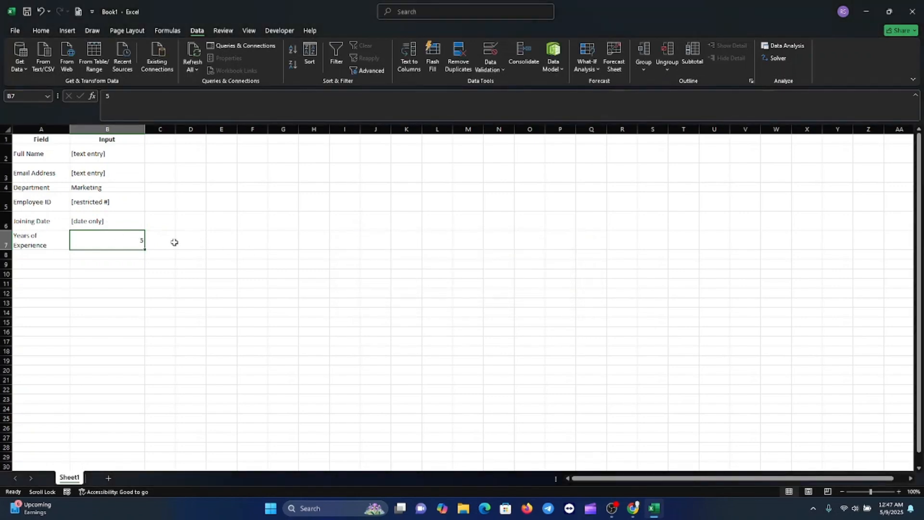
{"action": "key", "text": "Down"}
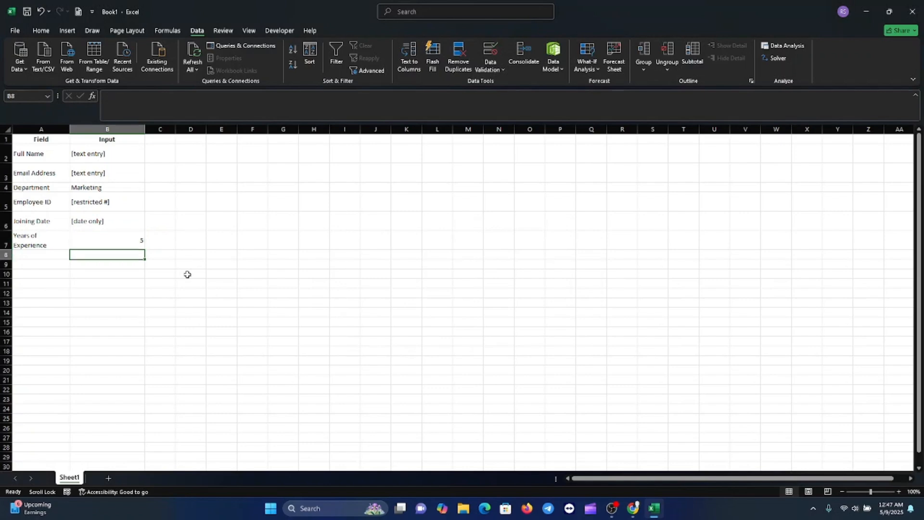
Enter 12/05/2030 as the joining date in cell B6
{"action": "left_click", "coordinate": [106, 222]}
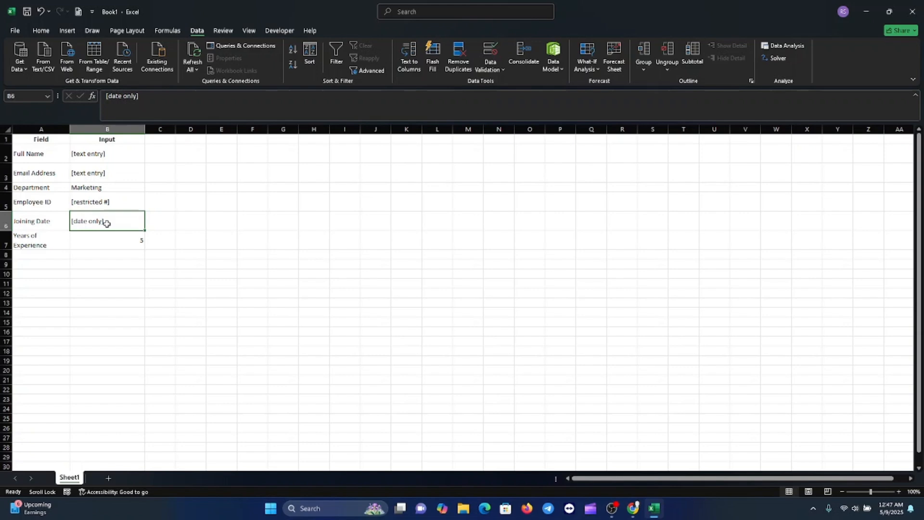
{"action": "type", "text": "12/"}
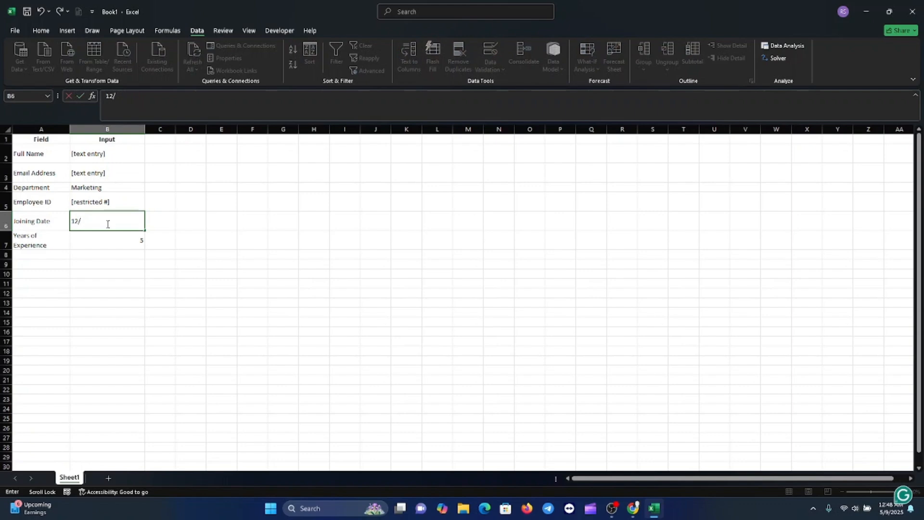
{"action": "type", "text": "05/2023"}
{"action": "key", "text": "BackSpace"}
{"action": "key", "text": "BackSpace"}
{"action": "type", "text": "30"}
{"action": "key", "text": "Return"}
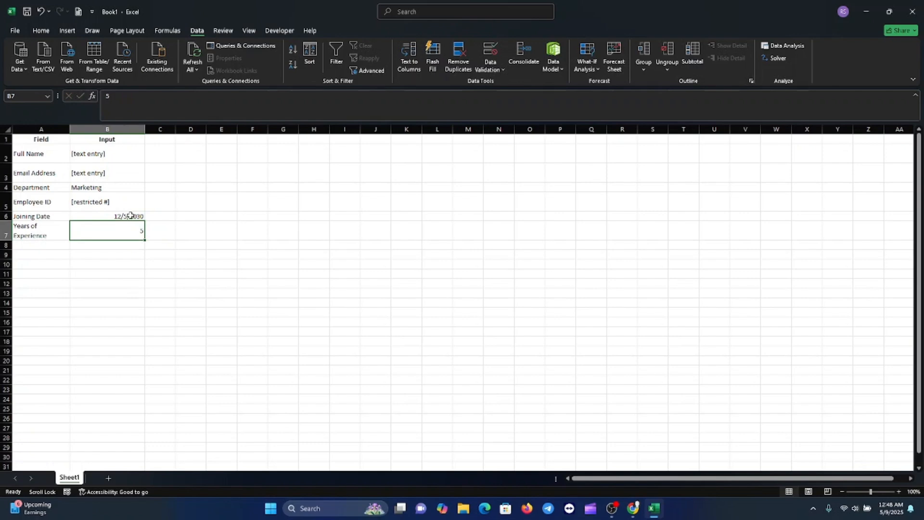
{"action": "left_click", "coordinate": [127, 216]}
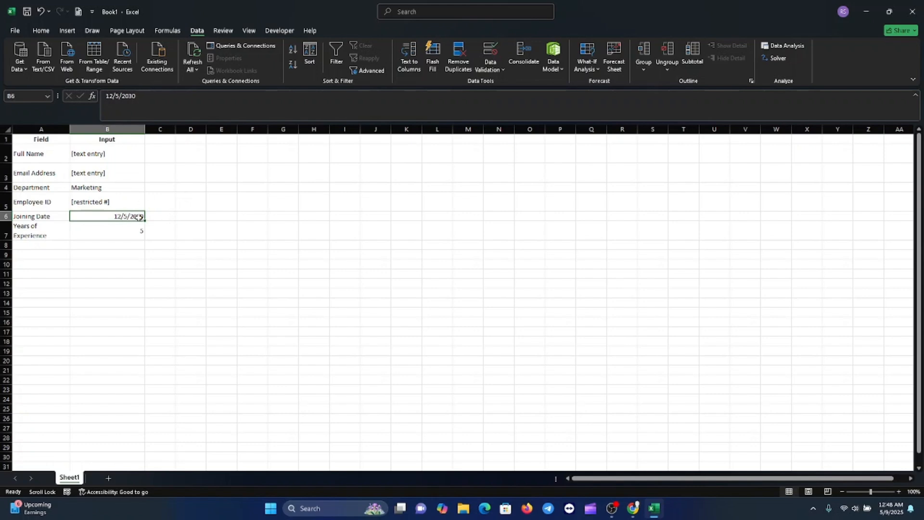
{"action": "double_click", "coordinate": [136, 215]}
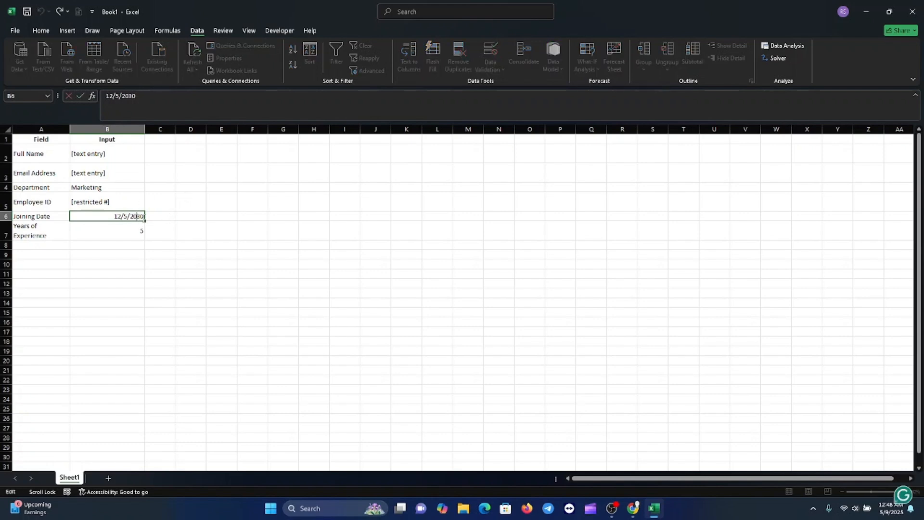
Enter a four-digit employee ID within the allowed 1000-9999 range in cell B5
{"action": "left_click", "coordinate": [109, 202]}
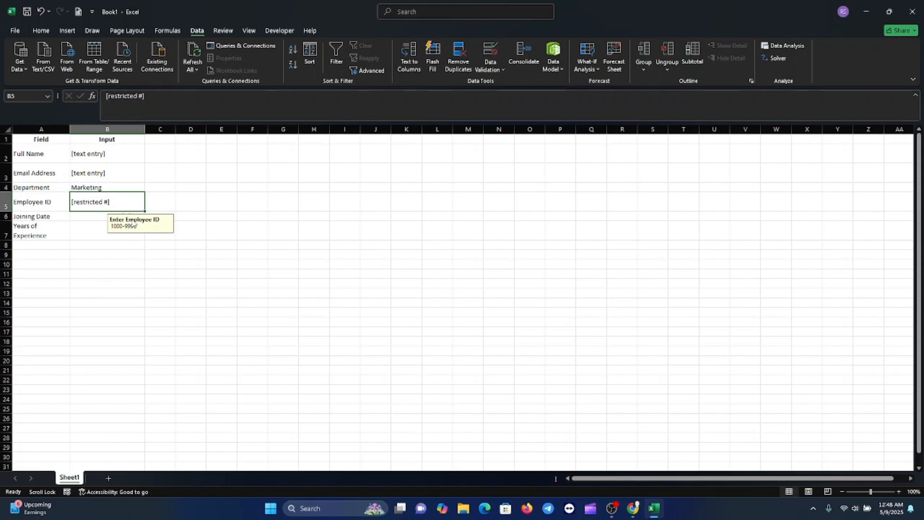
{"action": "type", "text": "1004"}
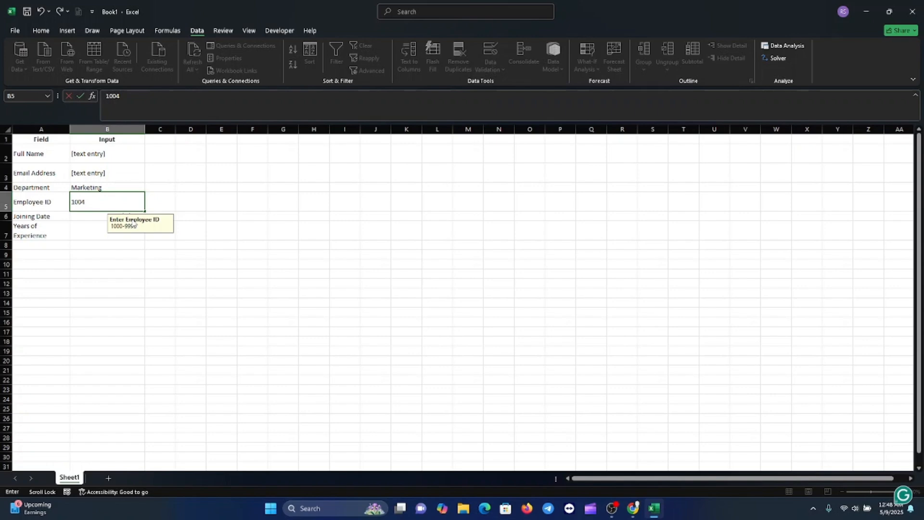
{"action": "key", "text": "Return"}
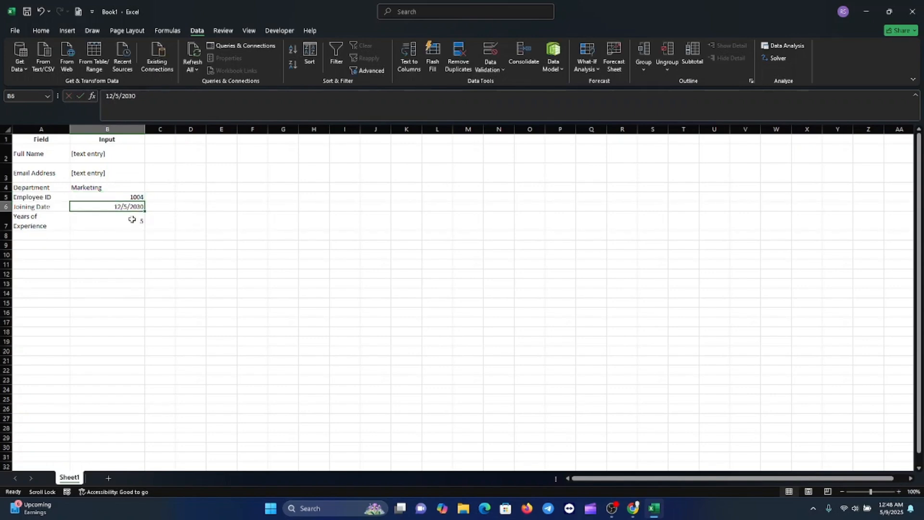
Test the Employee ID rule by trying to enter a five-digit number in B5, and cancel the entry
{"action": "left_click", "coordinate": [139, 197]}
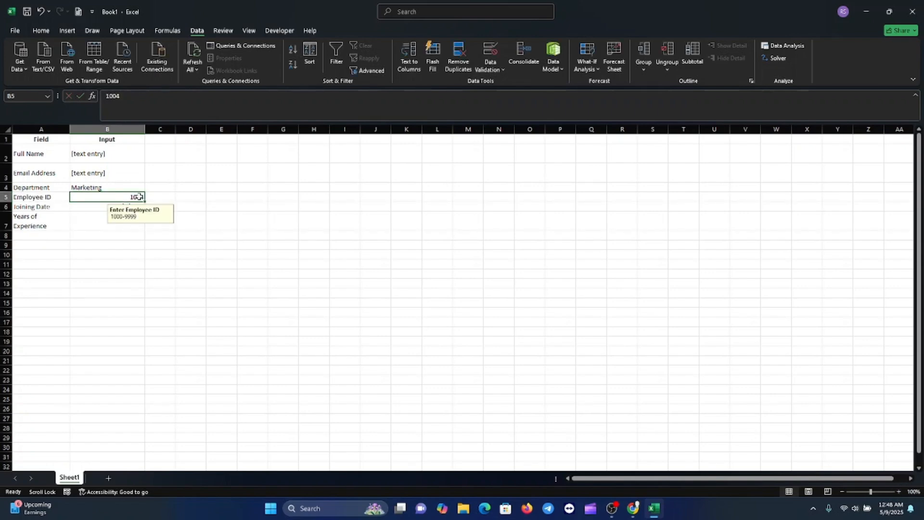
{"action": "type", "text": "11"}
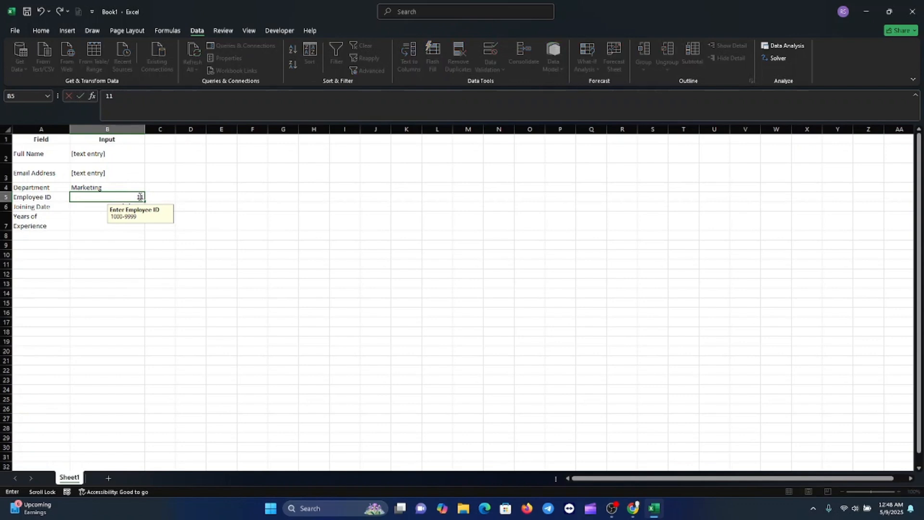
{"action": "type", "text": "111"}
{"action": "key", "text": "Return"}
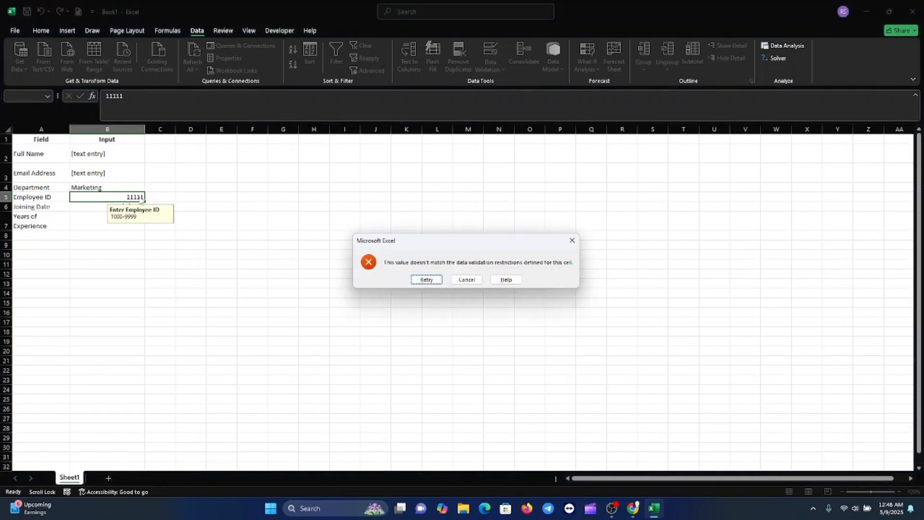
{"action": "left_click", "coordinate": [466, 280]}
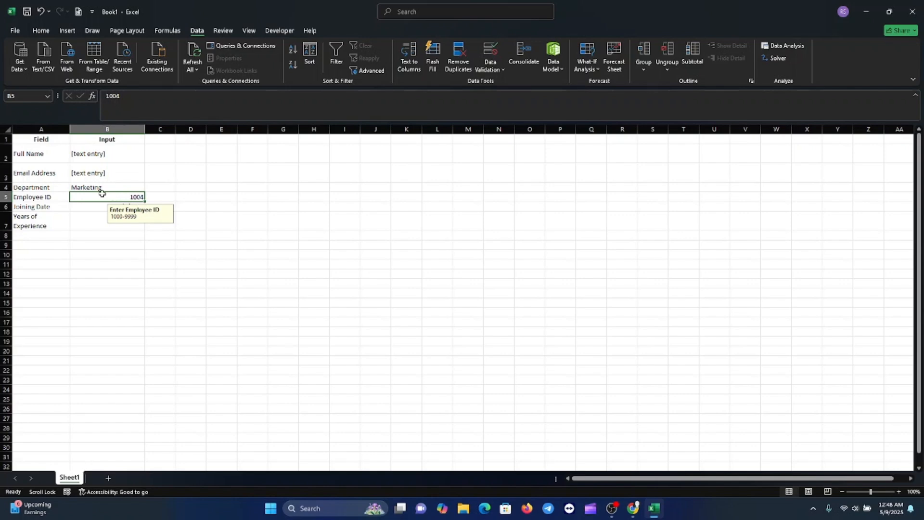
Check the department choices offered for cell B4 without changing the selection
{"action": "left_click", "coordinate": [119, 187]}
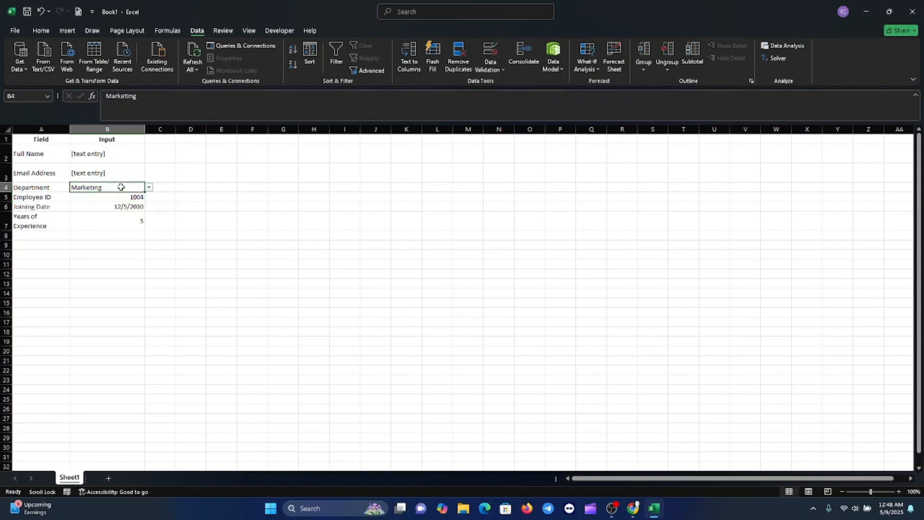
{"action": "left_click", "coordinate": [150, 189]}
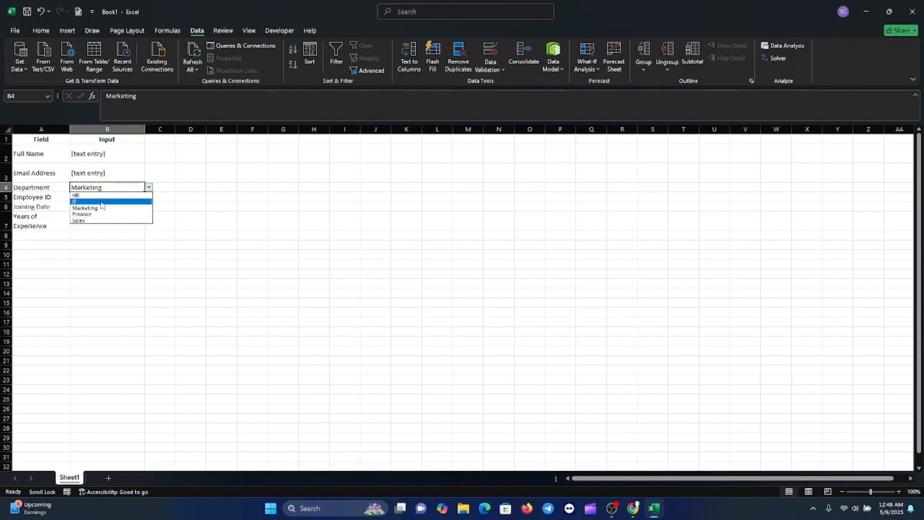
{"action": "key", "text": "Escape"}
Replace the placeholder in cell B3 with the employee's email address
{"action": "left_click", "coordinate": [108, 171]}
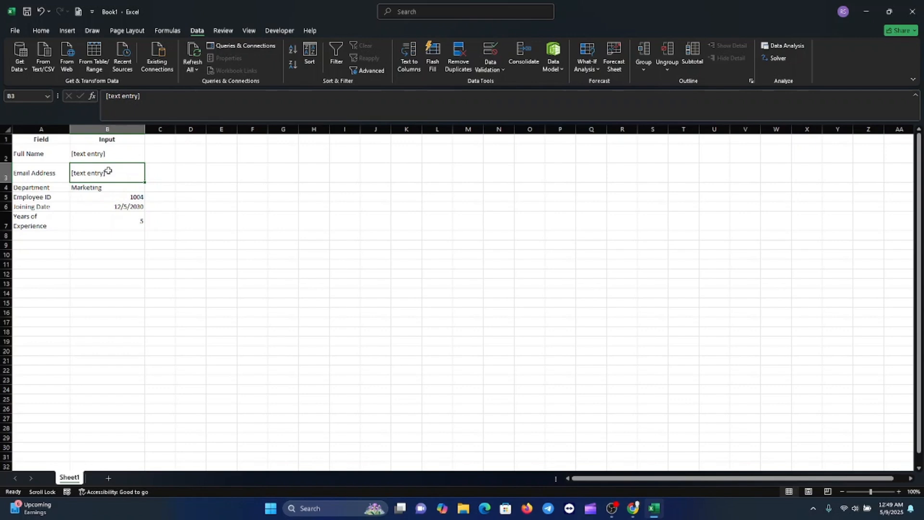
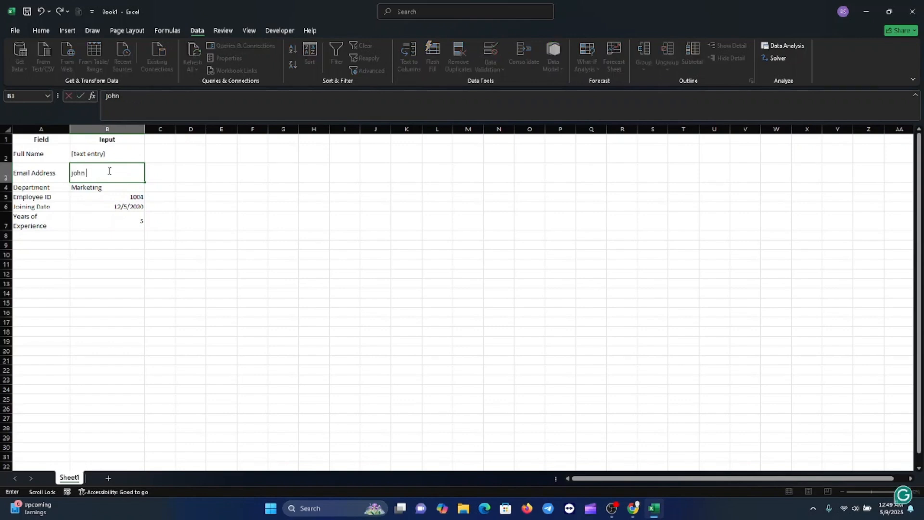
Replace the placeholder in cell B2 with the employee's full name
{"action": "left_click", "coordinate": [125, 156]}
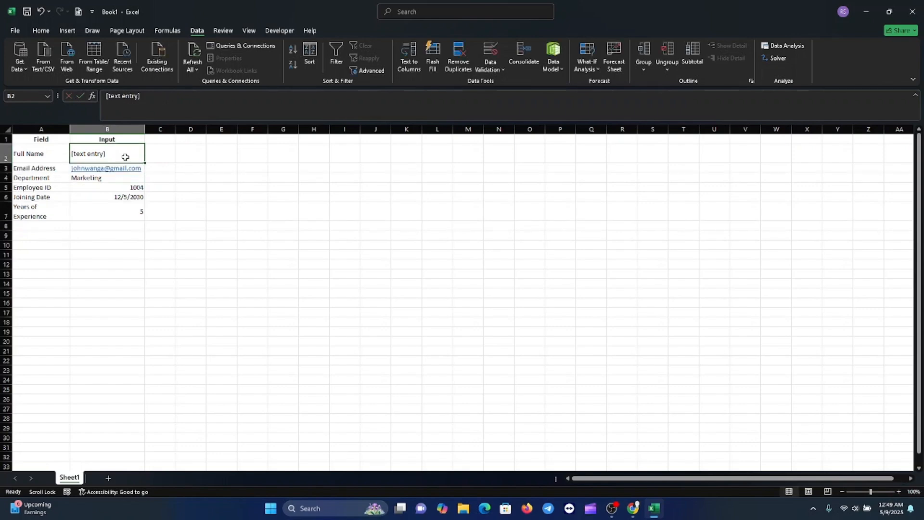
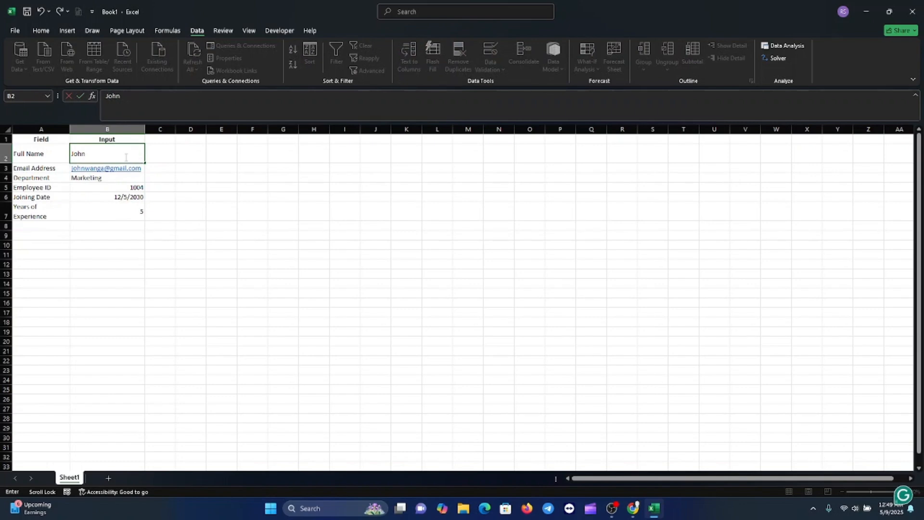
{"action": "left_click", "coordinate": [216, 302]}
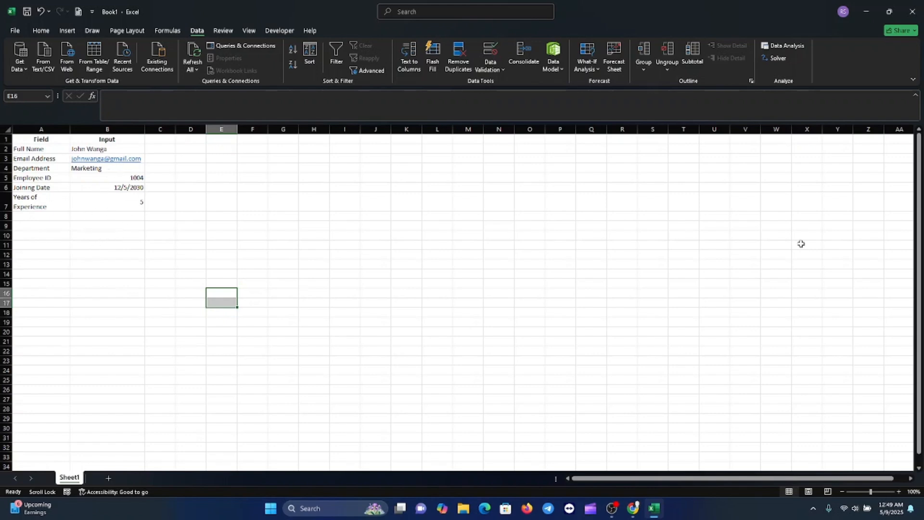
{"action": "key", "text": "alt+Tab"}
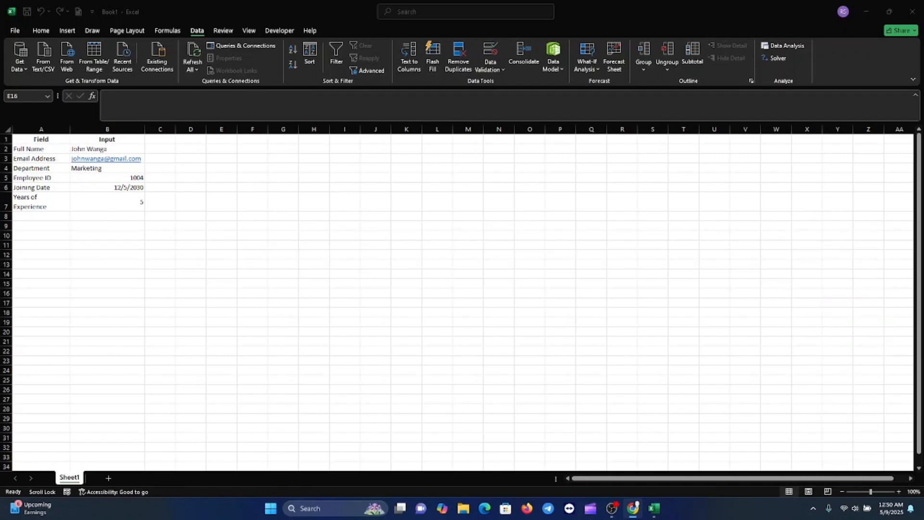
{"action": "left_click", "coordinate": [608, 498]}
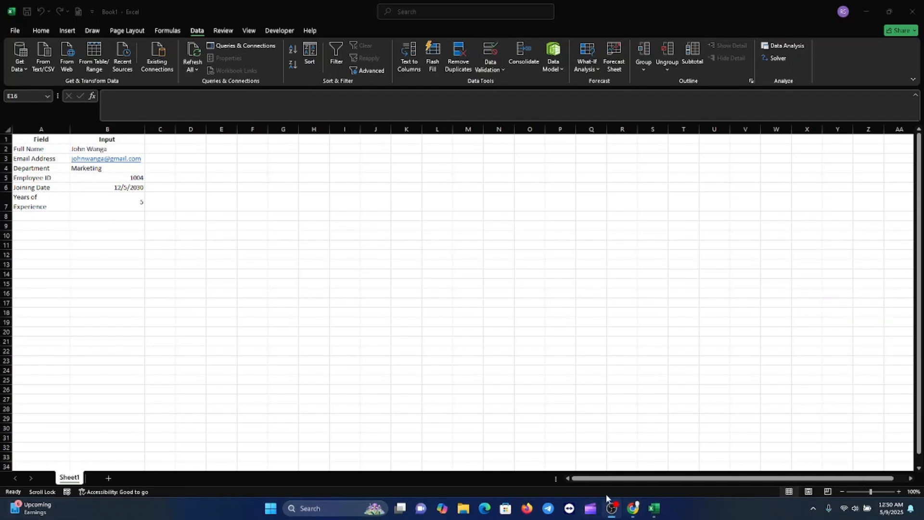